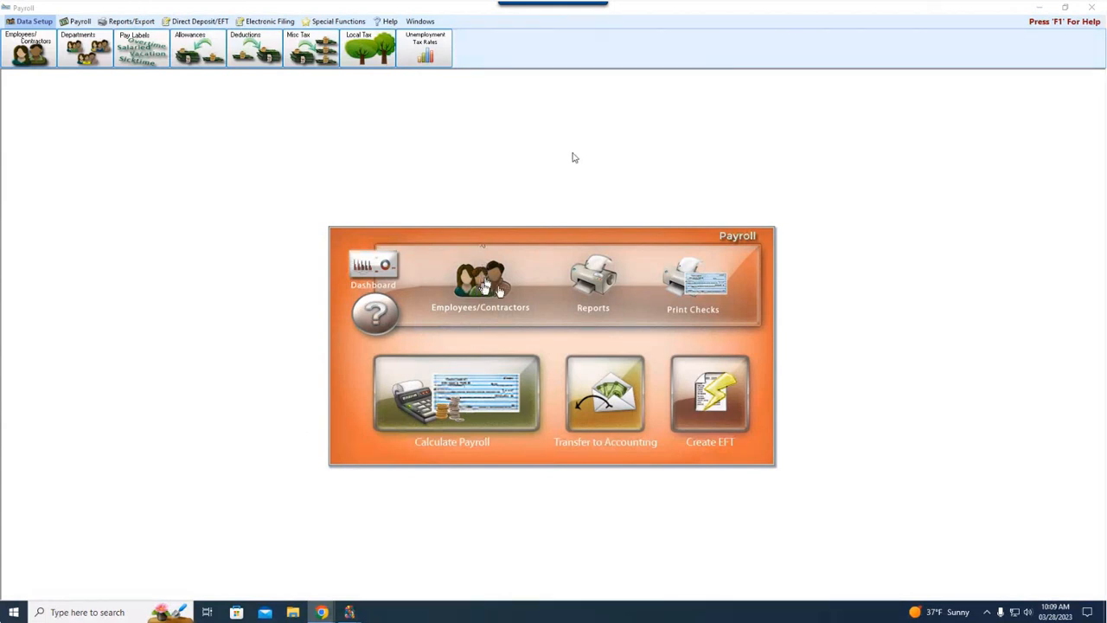
Step: Review the first employee's allowances, deductions and direct deposit setup in the Employees/Contractors records, and close the record
click(485, 286)
click(486, 287)
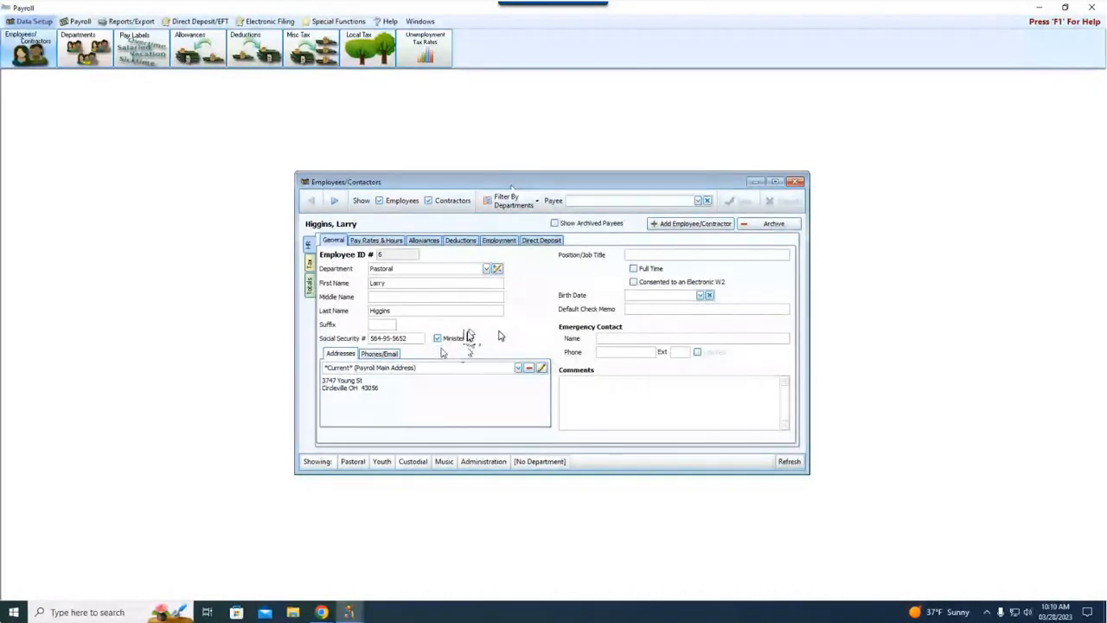
click(424, 240)
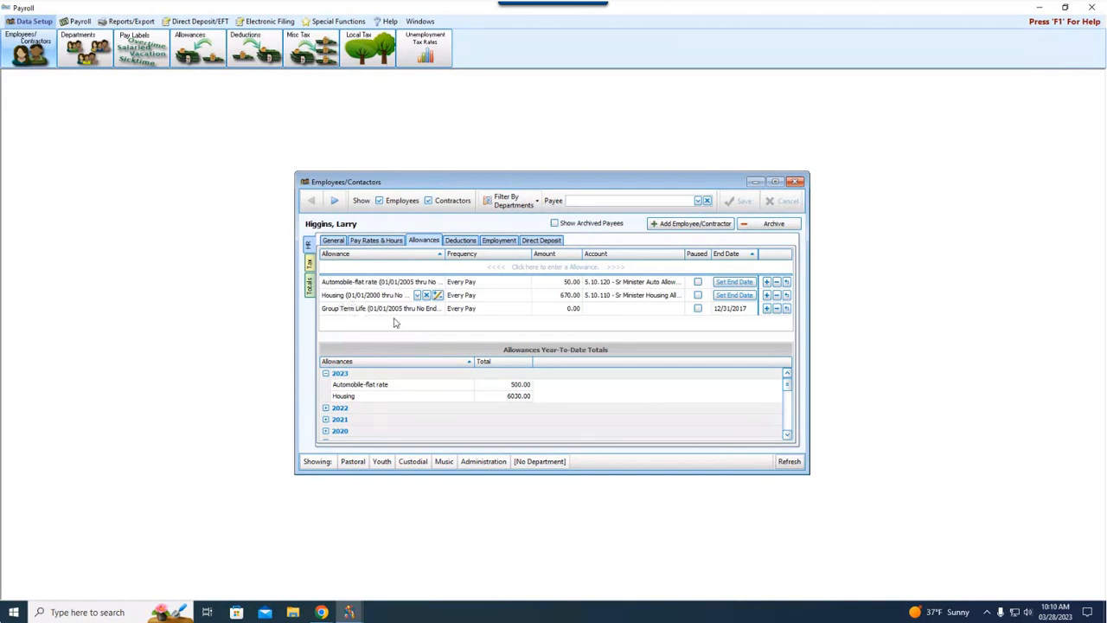
click(474, 241)
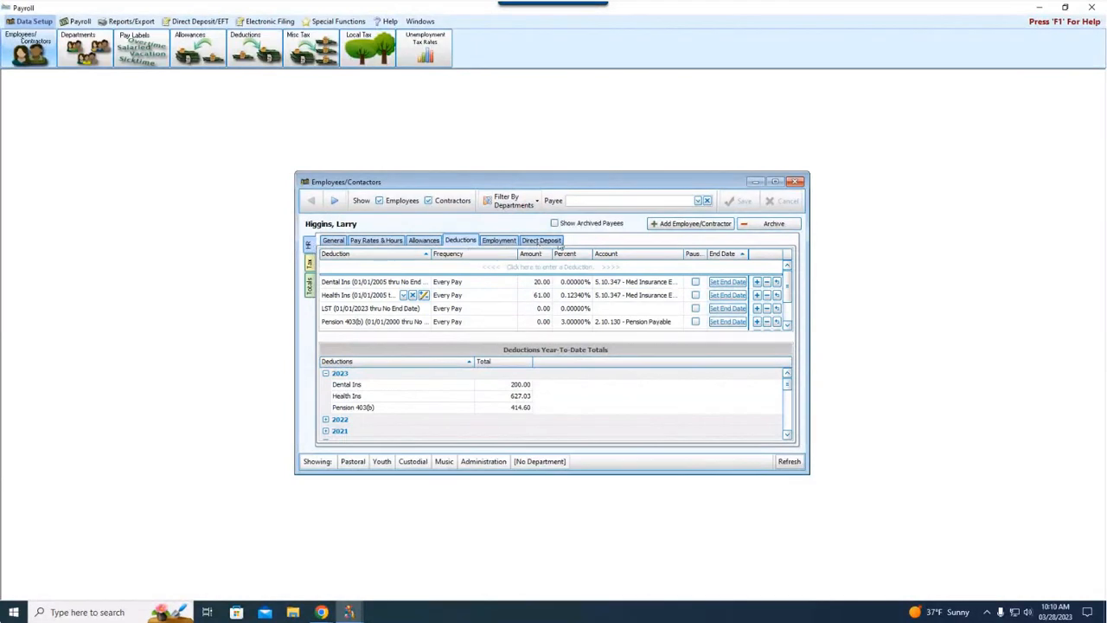
click(542, 242)
click(794, 183)
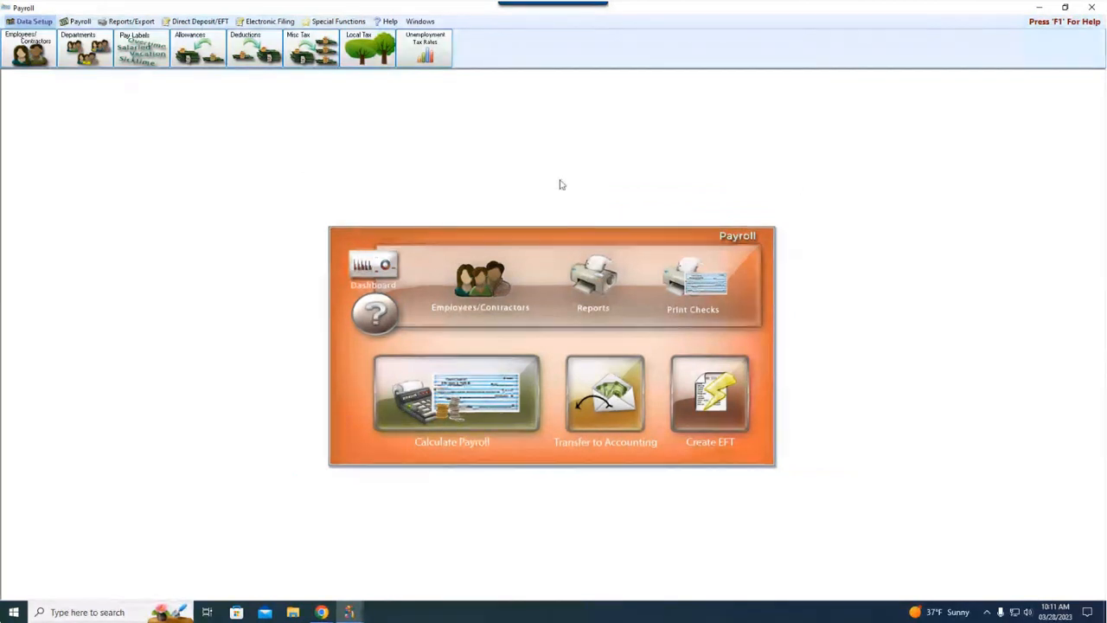
Step: Look through the available employee/contractor reports, pay reports and check reports
click(129, 21)
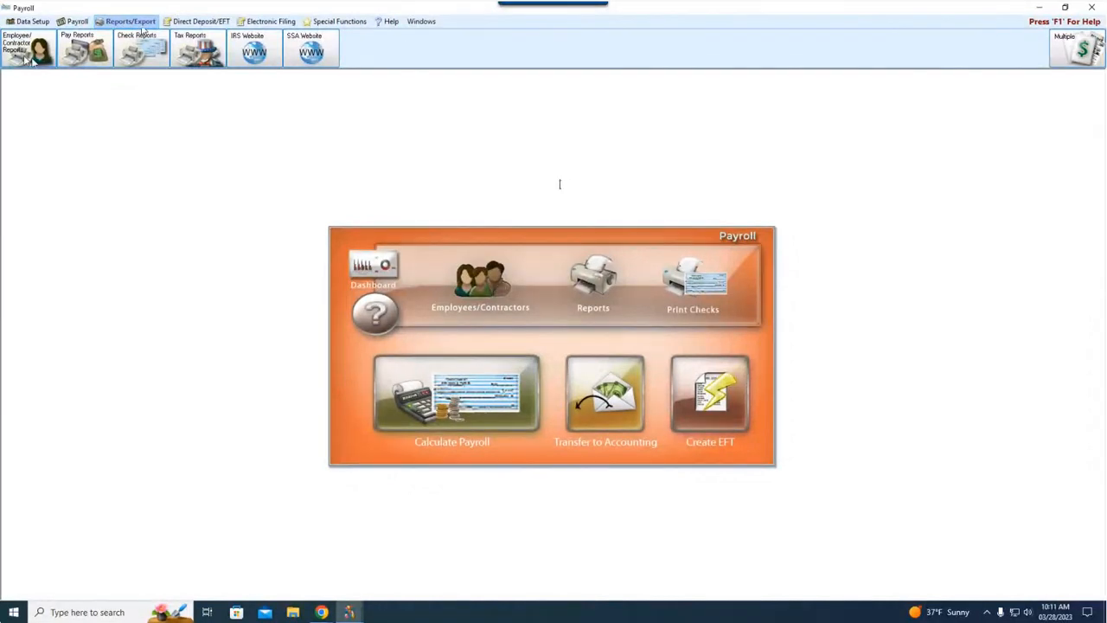
click(29, 52)
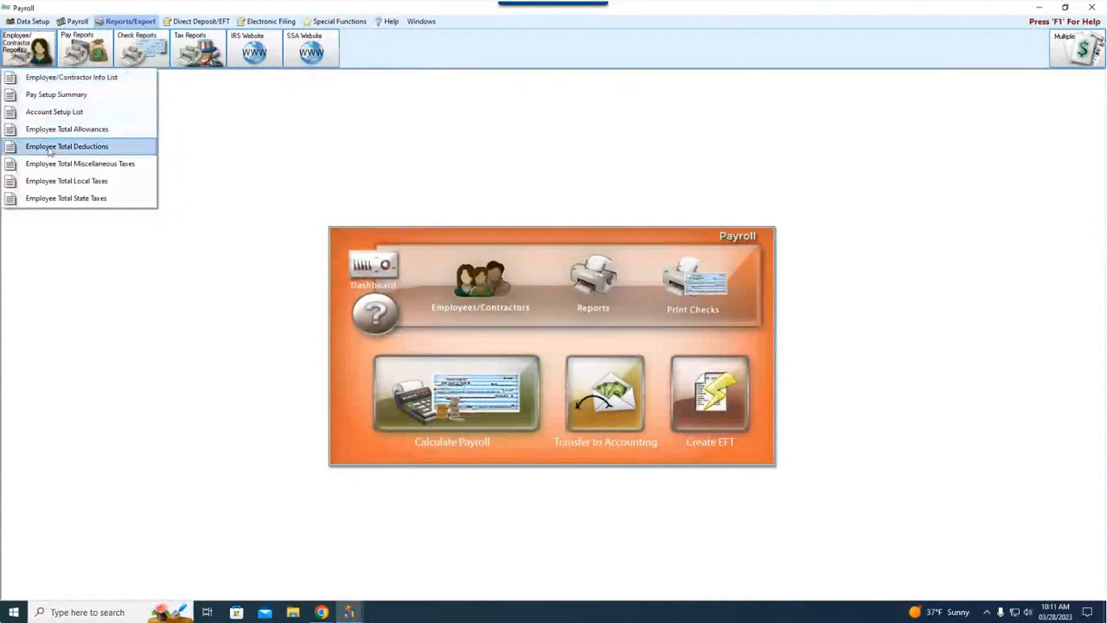
click(90, 52)
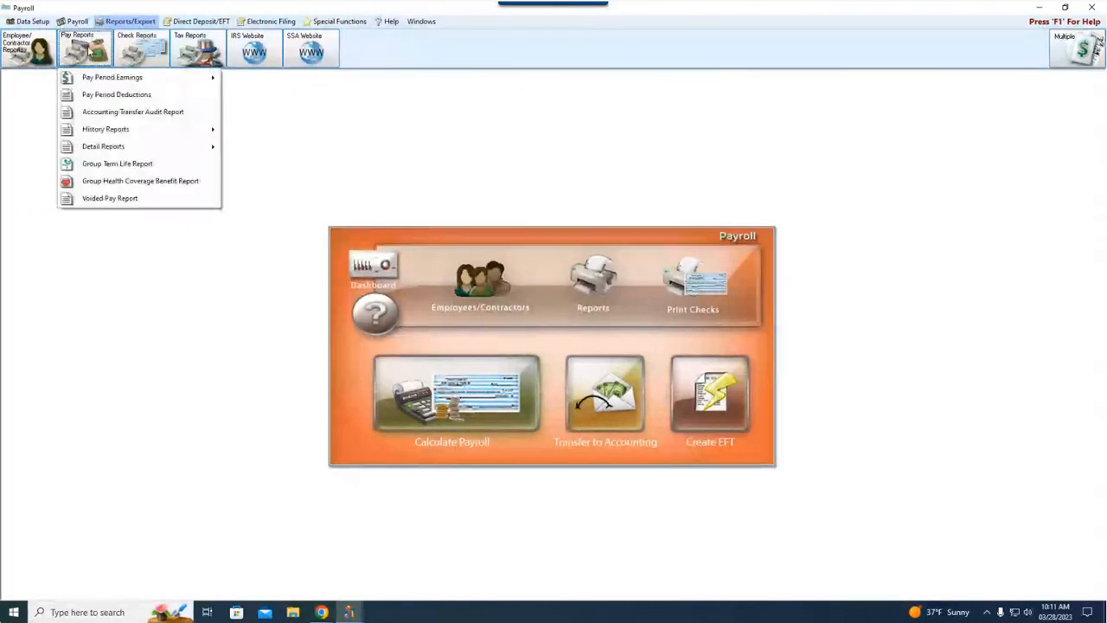
mouse_move(98, 77)
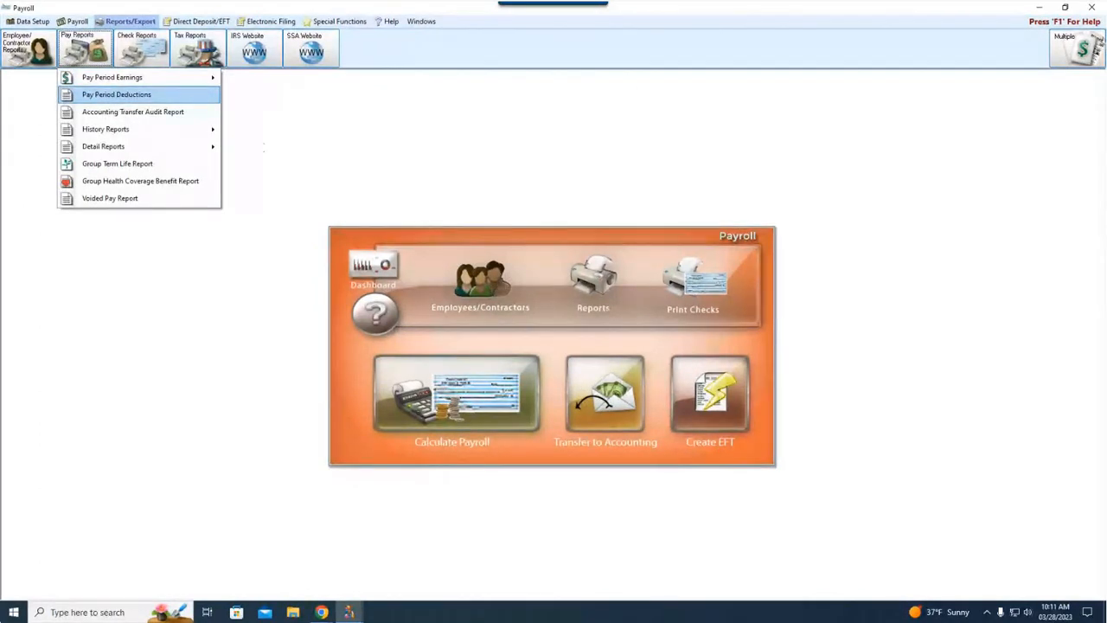
click(149, 42)
click(150, 42)
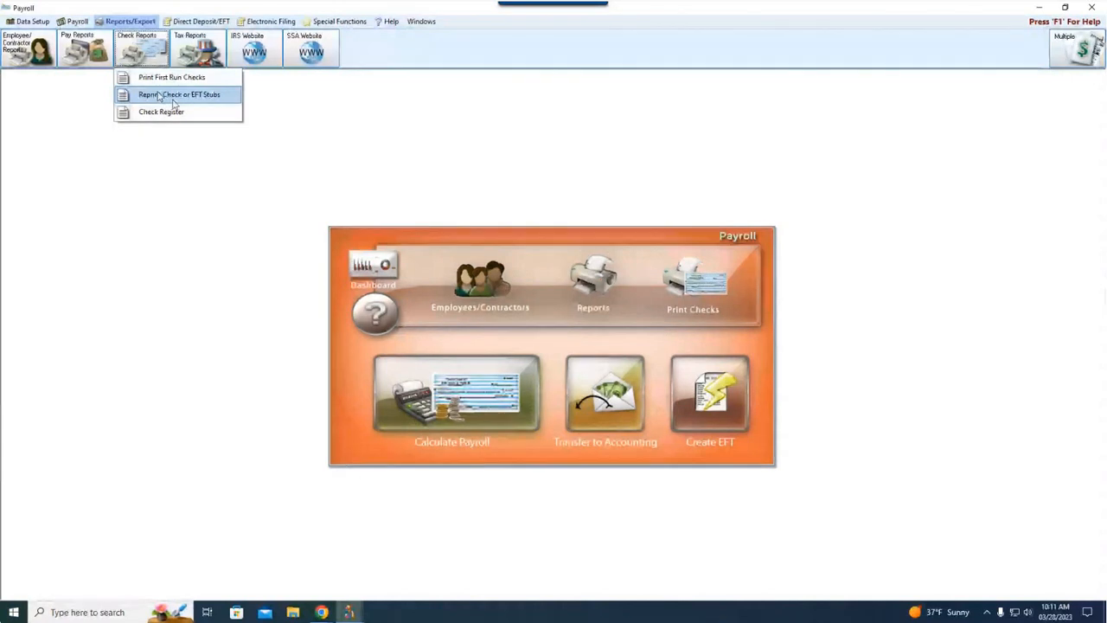
click(172, 177)
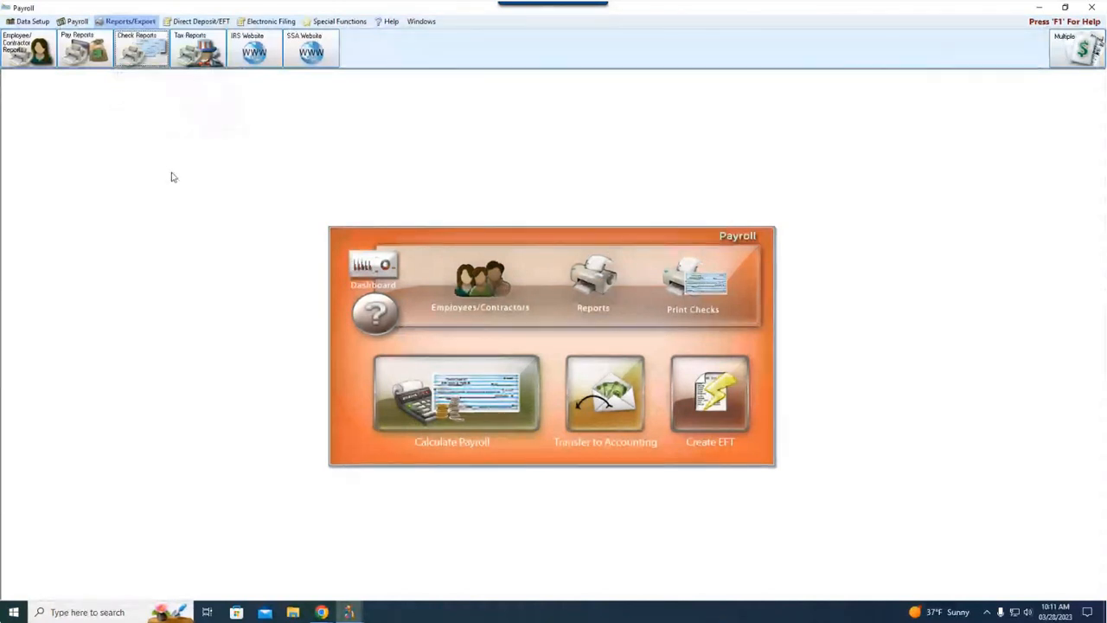
Step: Browse the federal tax forms offered for 2022 among the tax reports and close the form selection
click(197, 50)
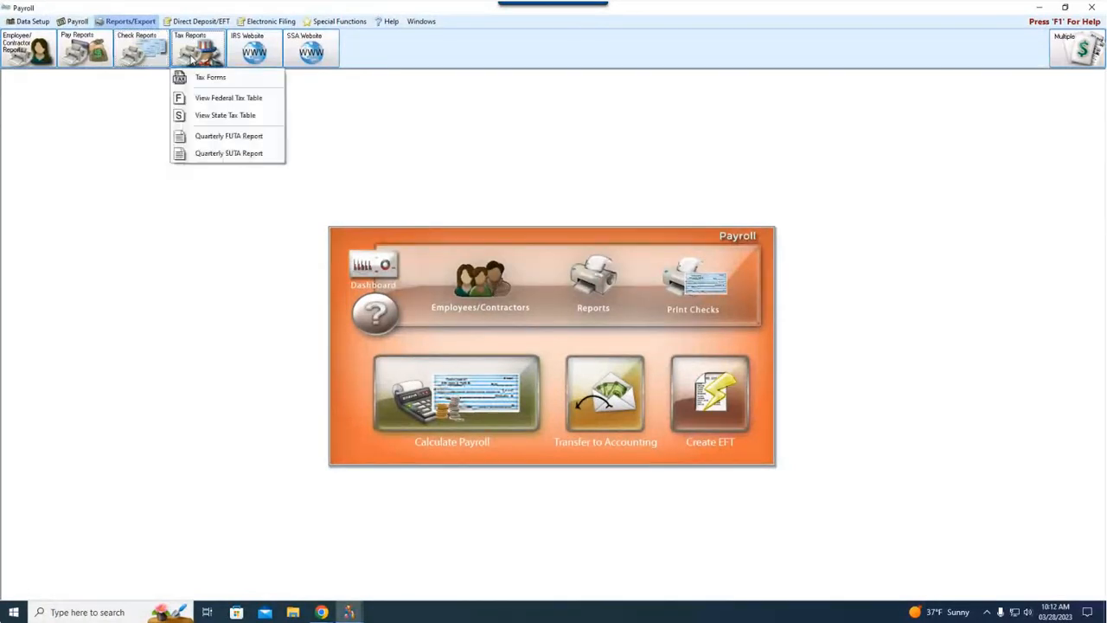
click(211, 79)
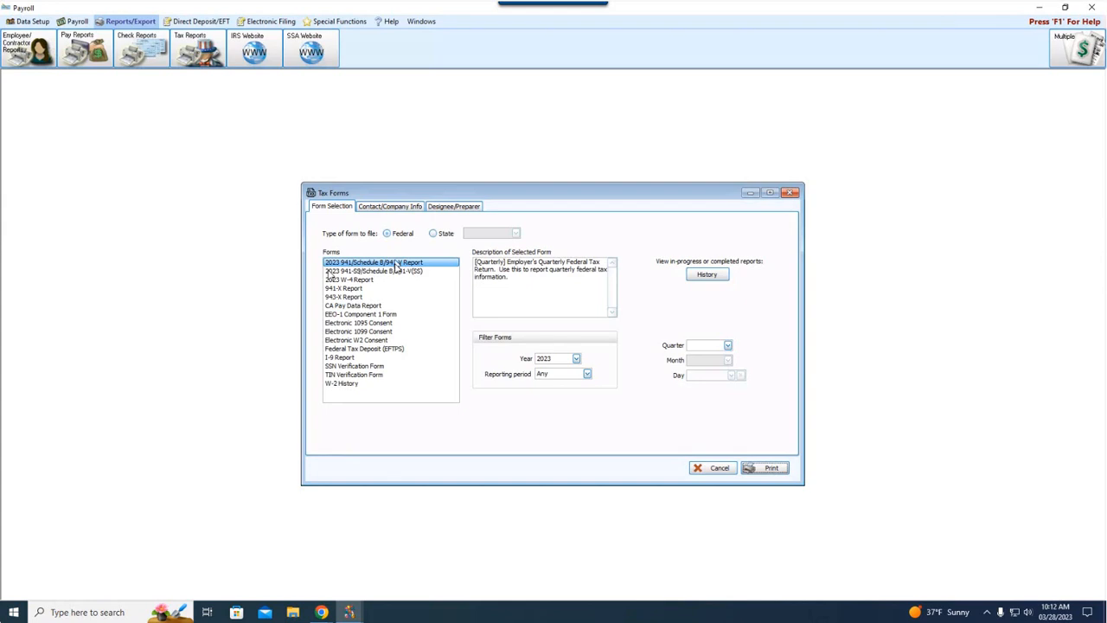
click(576, 360)
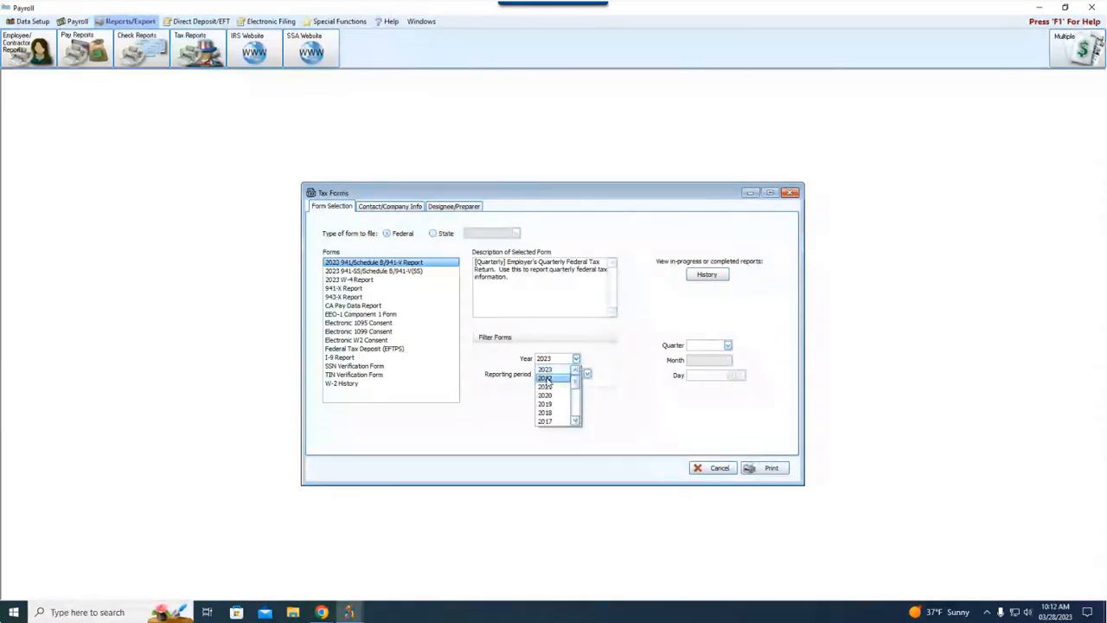
click(546, 382)
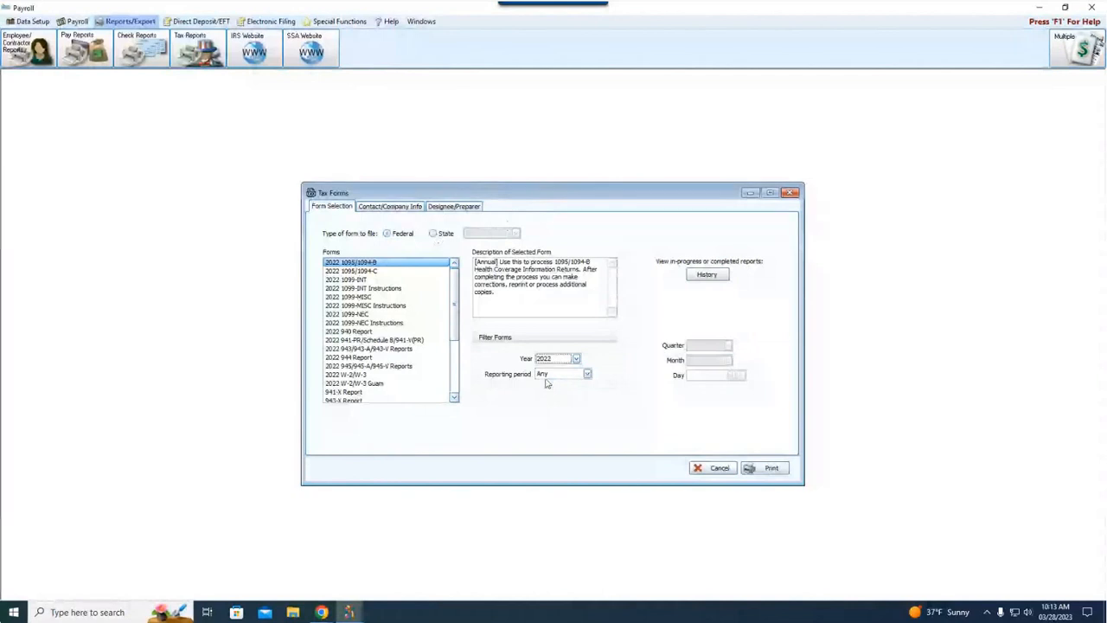
click(790, 192)
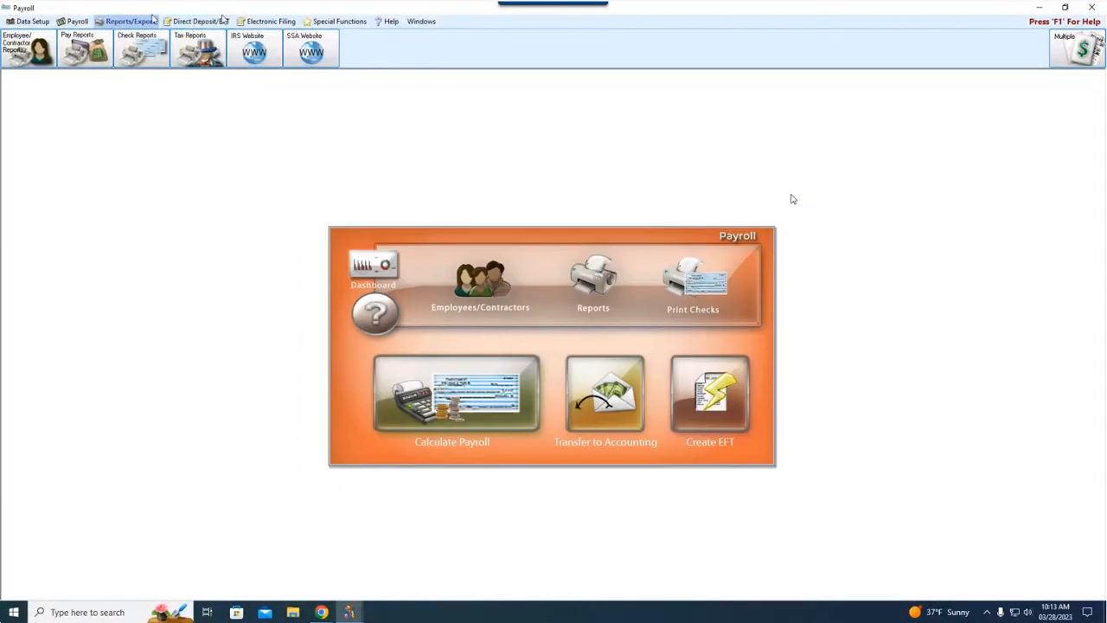
Step: Start the Calculate Payroll wizard and set the pay or settlement date to 06/15/2023
click(72, 21)
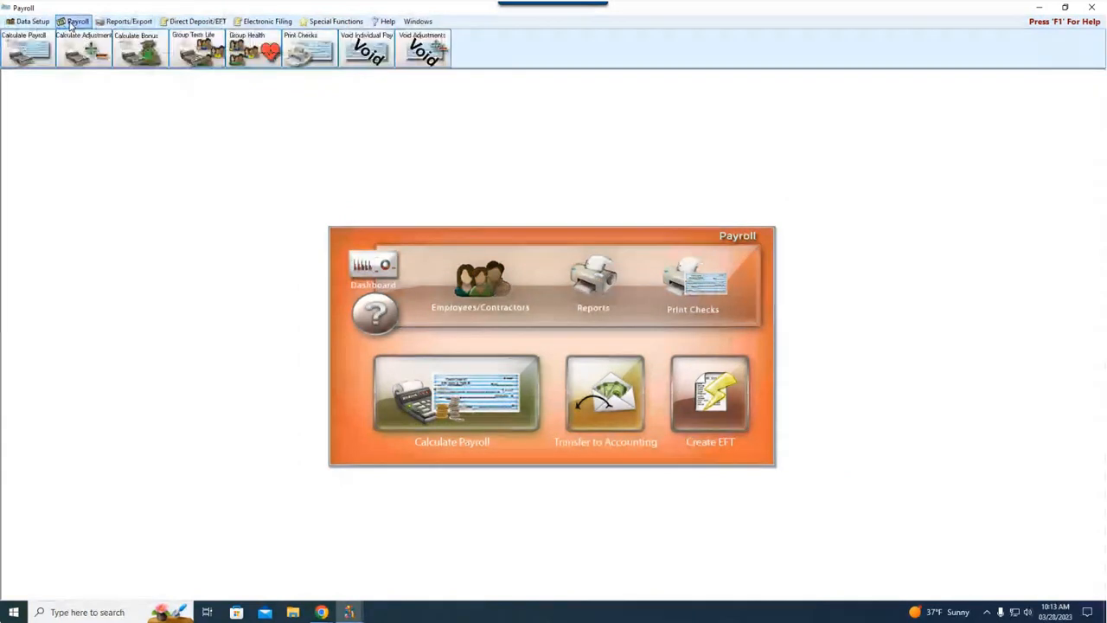
click(29, 22)
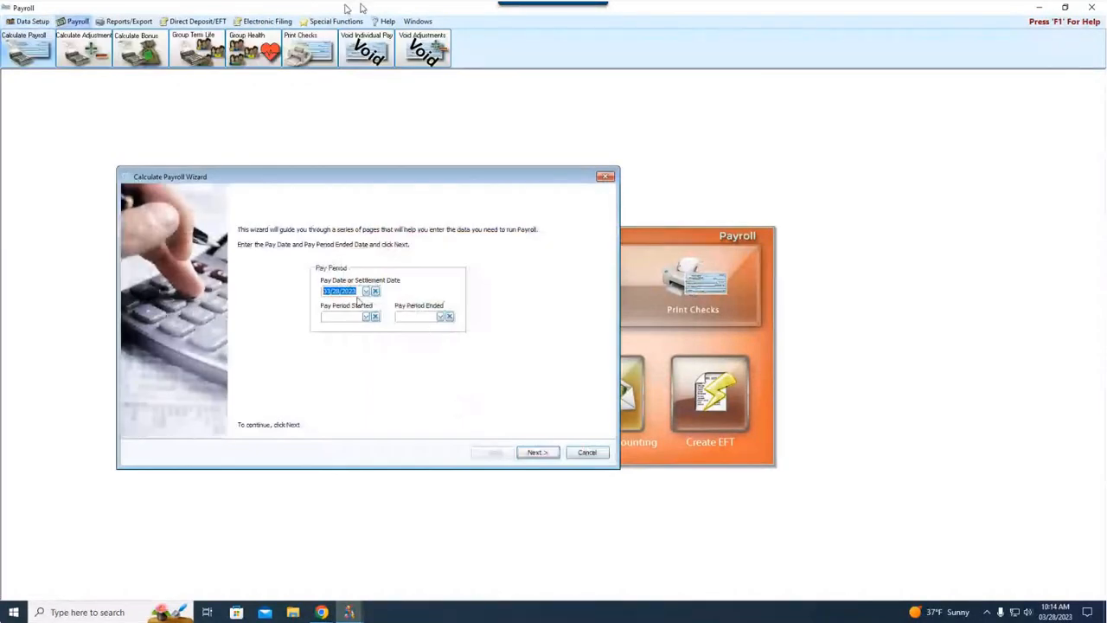
click(369, 292)
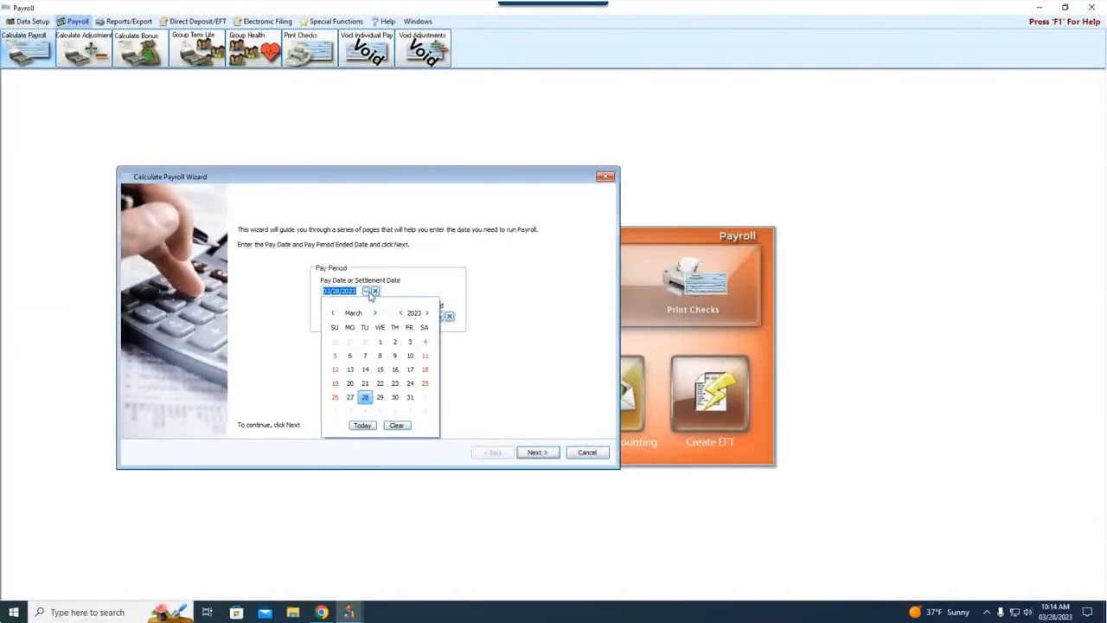
click(366, 234)
click(366, 292)
click(375, 313)
click(376, 313)
click(375, 313)
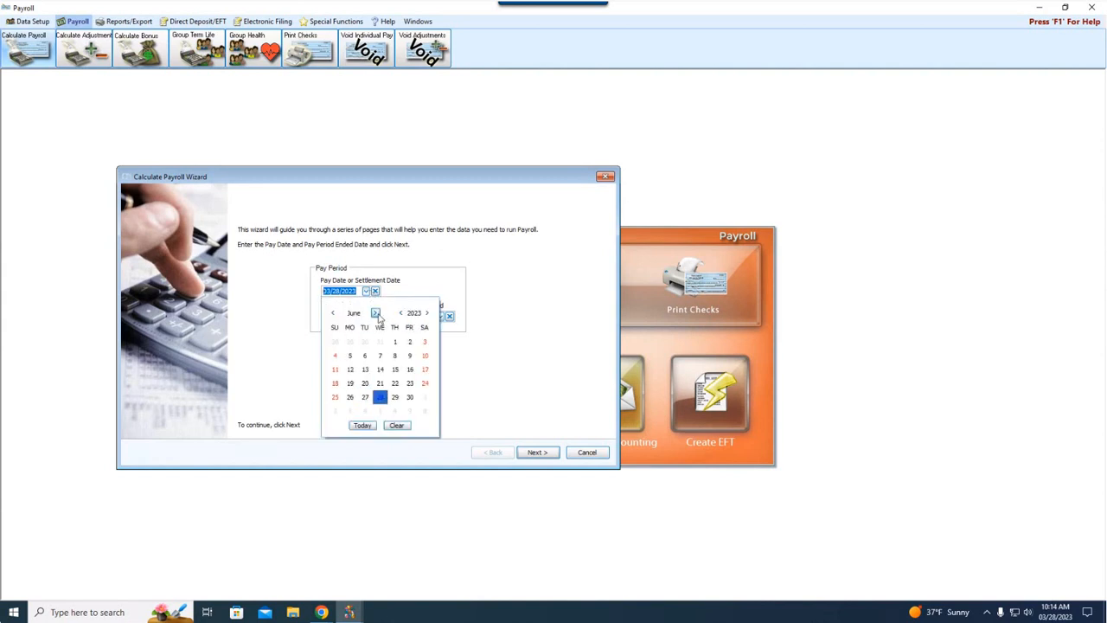
click(375, 313)
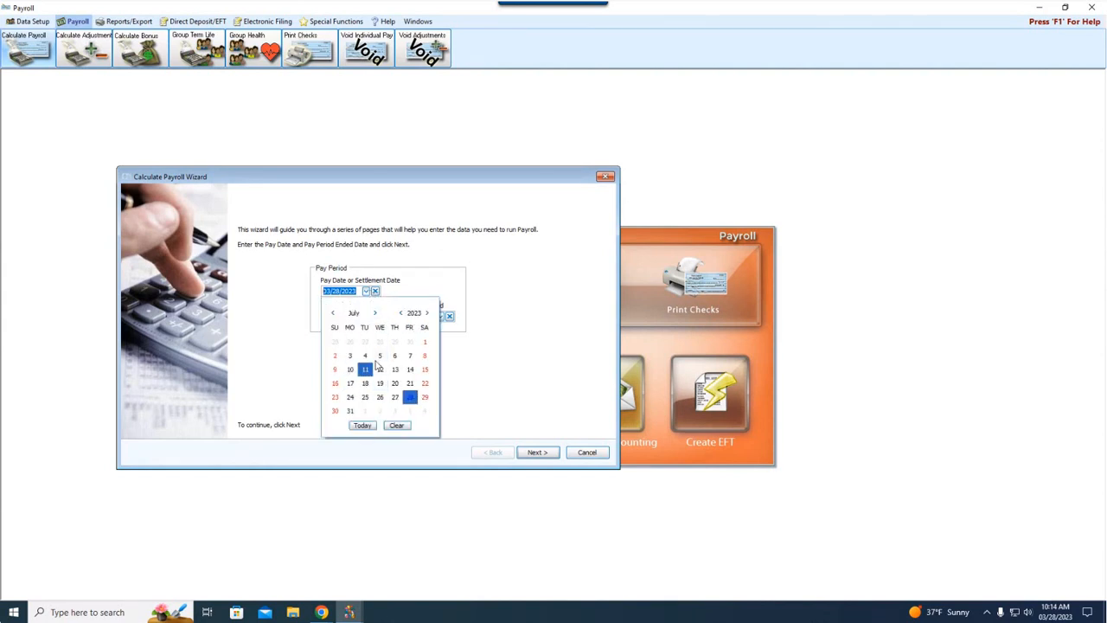
click(334, 314)
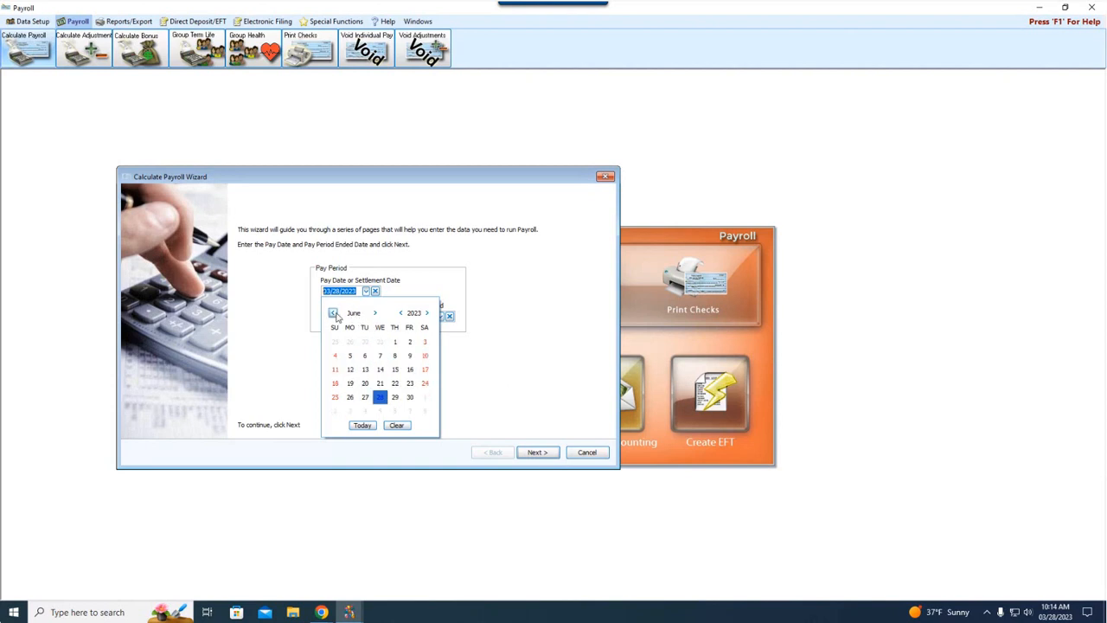
click(394, 369)
key(Tab)
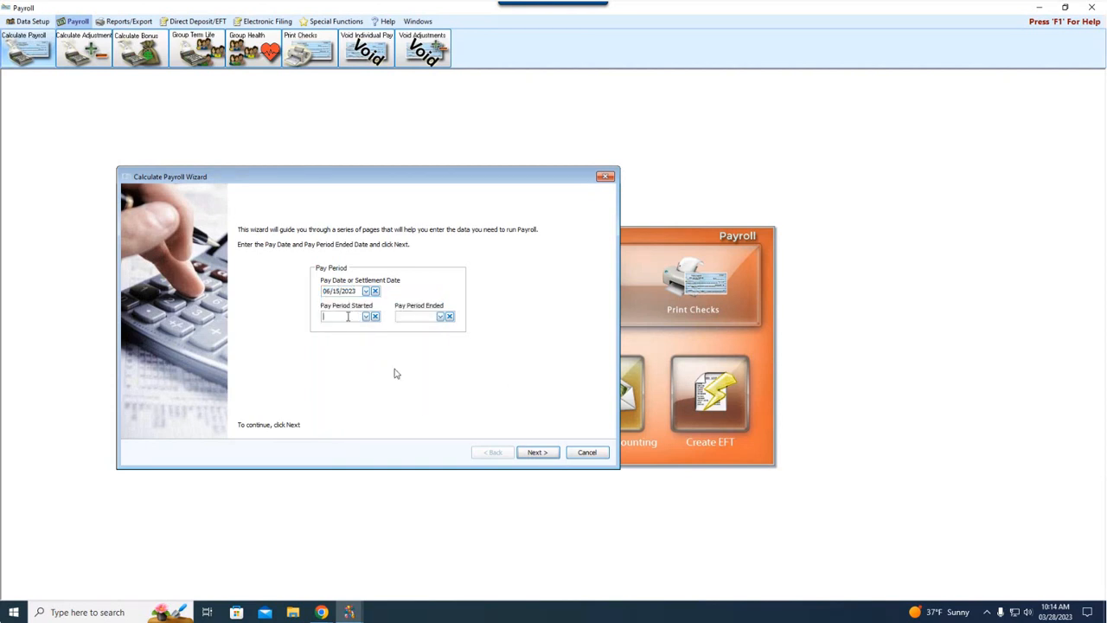
Step: Set the pay period to run from 05/26/2023 to 06/10/2023 and continue to the payee filter
text(05/26/2023)
key(Tab)
text(06/)
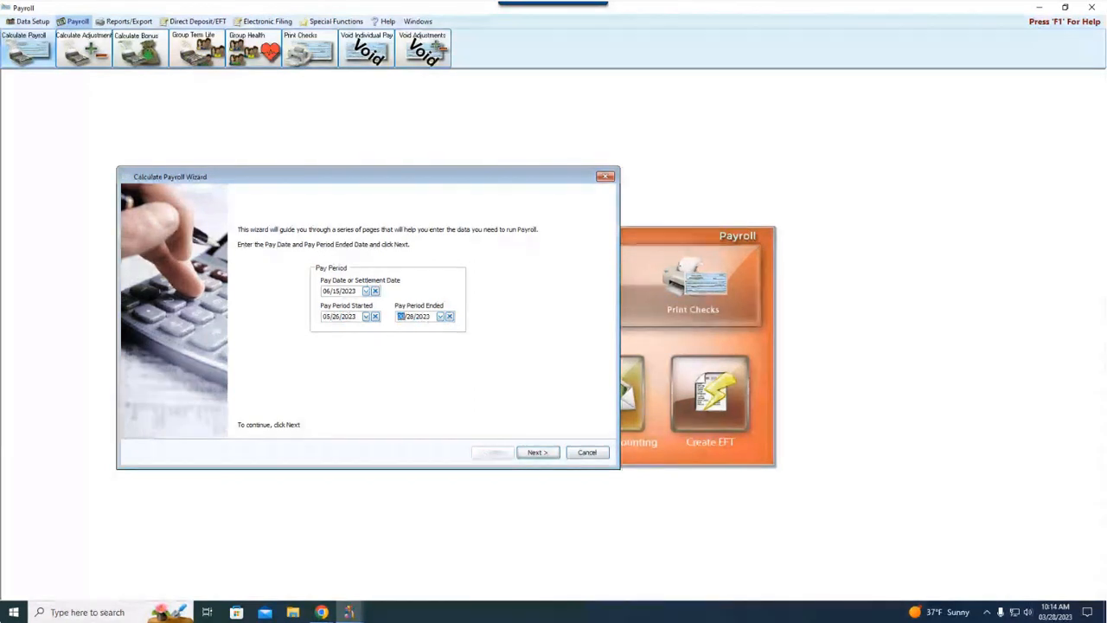
text(10)
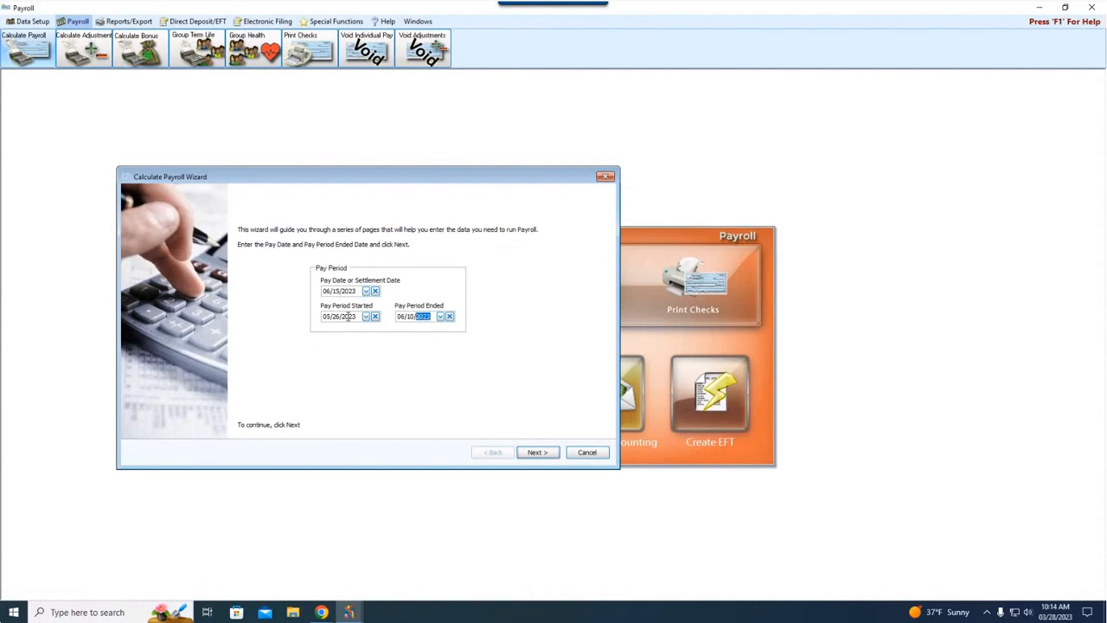
click(538, 452)
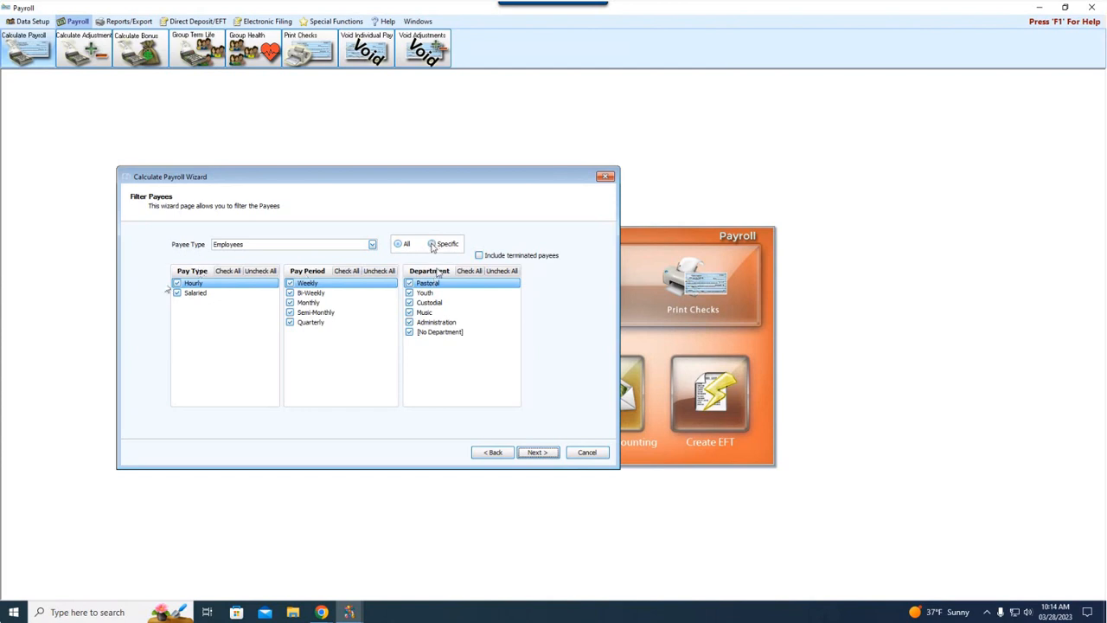
Step: Filter the payees by specific employees, include all of them, and continue to the pay and rate review
click(432, 245)
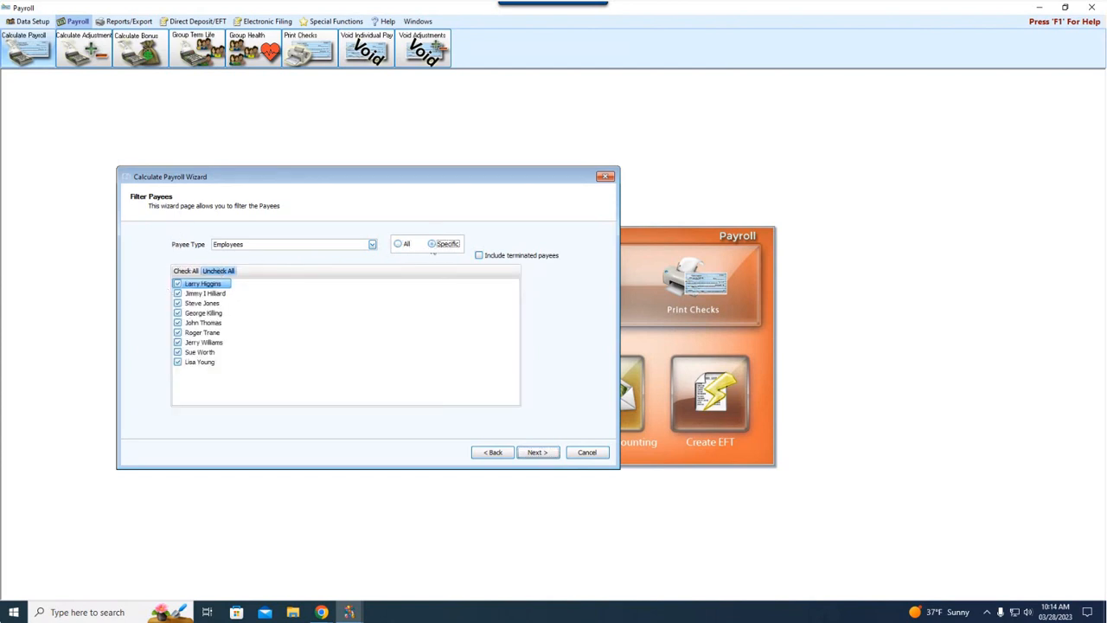
click(218, 273)
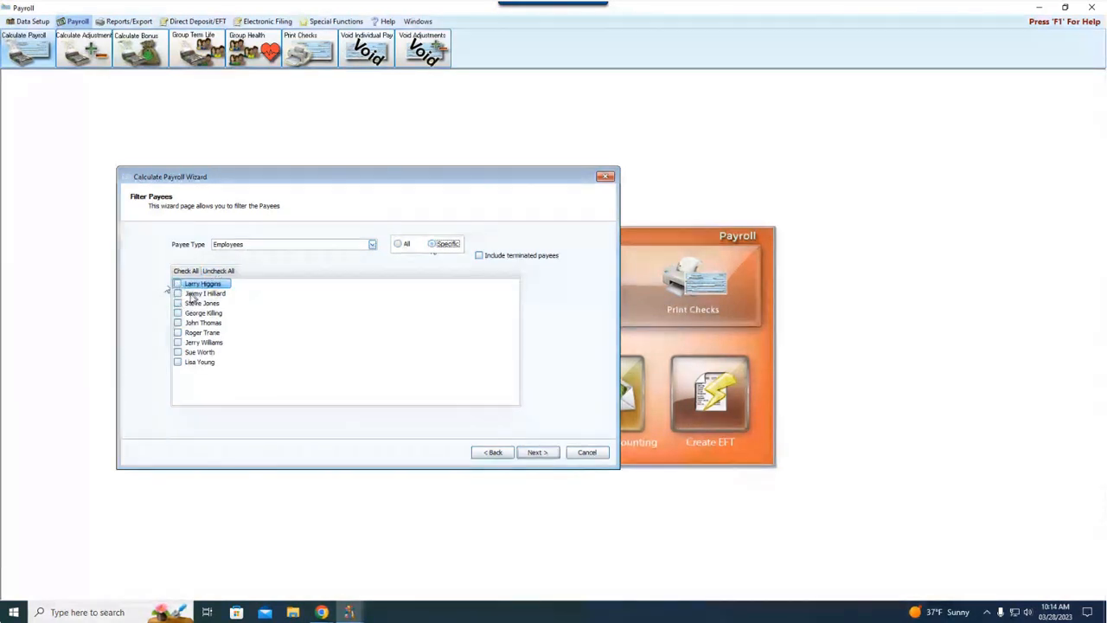
click(185, 271)
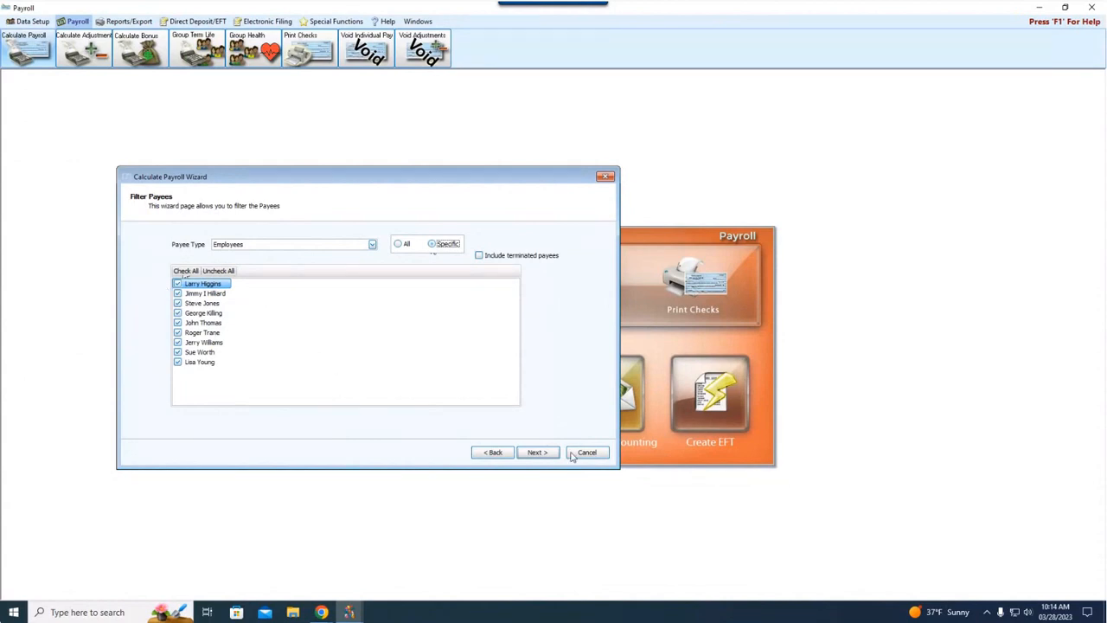
click(540, 454)
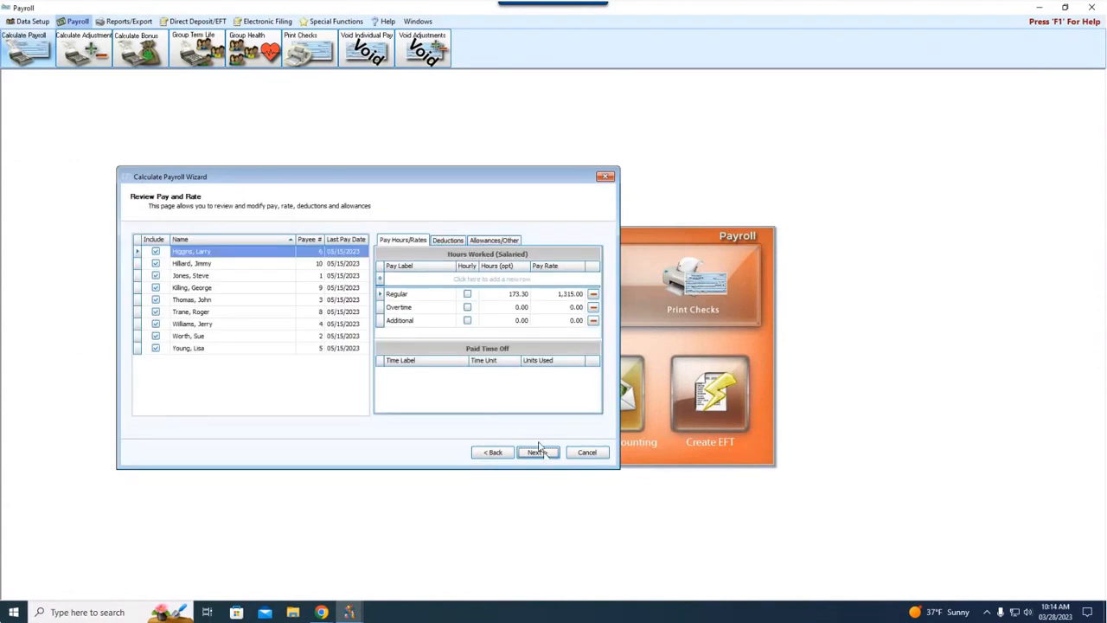
Step: Set the second listed employee's regular hours worked to 50
click(216, 266)
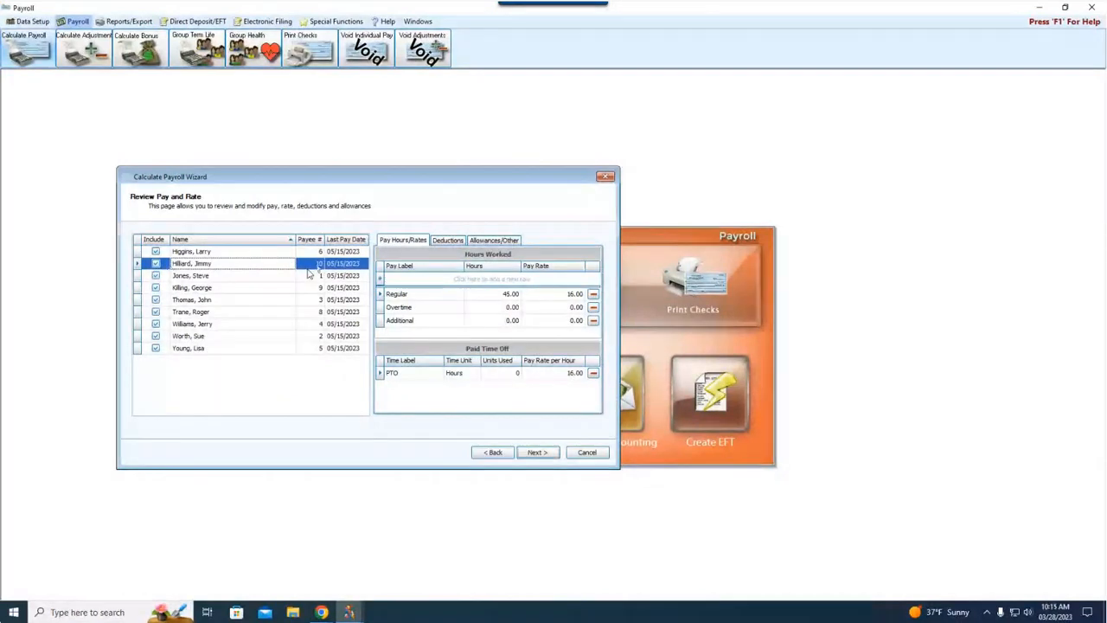
click(490, 295)
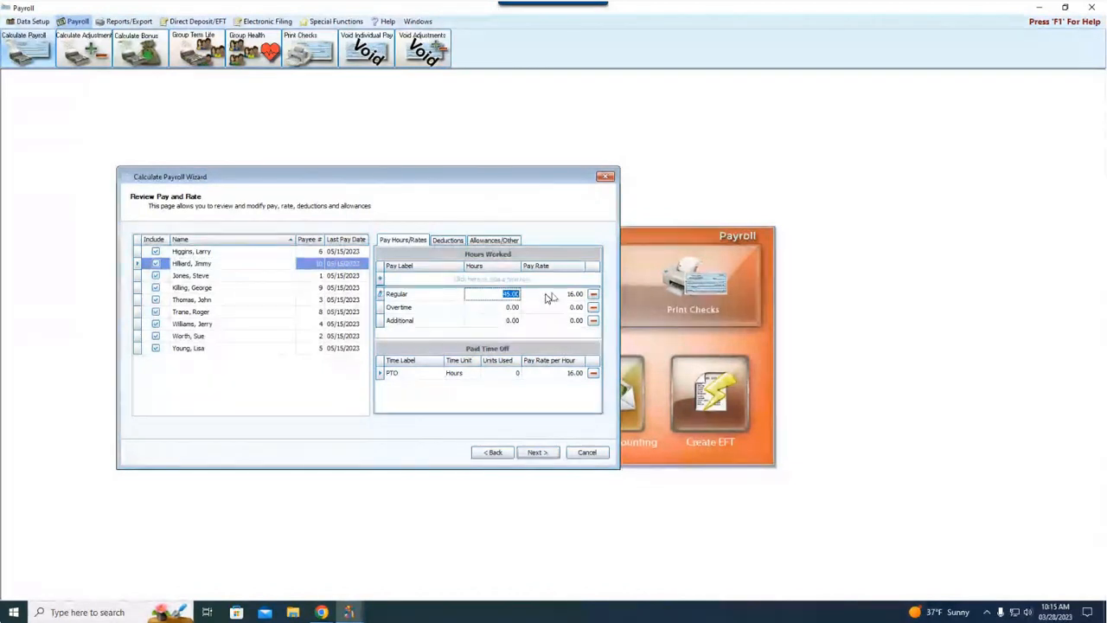
text(50)
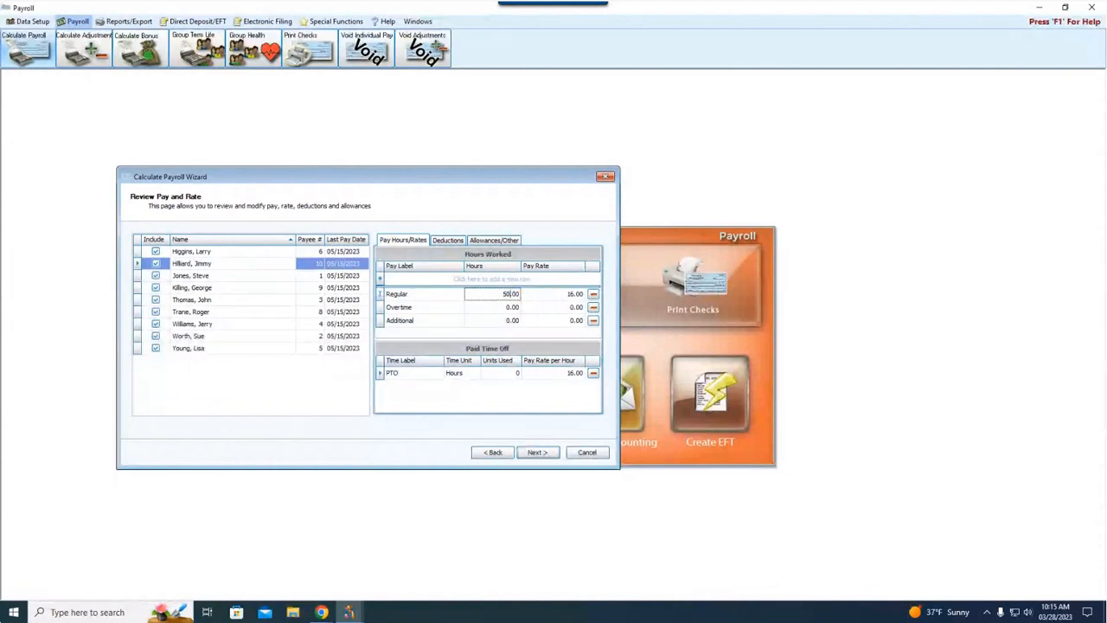
Step: Advance past the pay review and posting selections to check the EFT recipients, and return to the posting selections
click(538, 451)
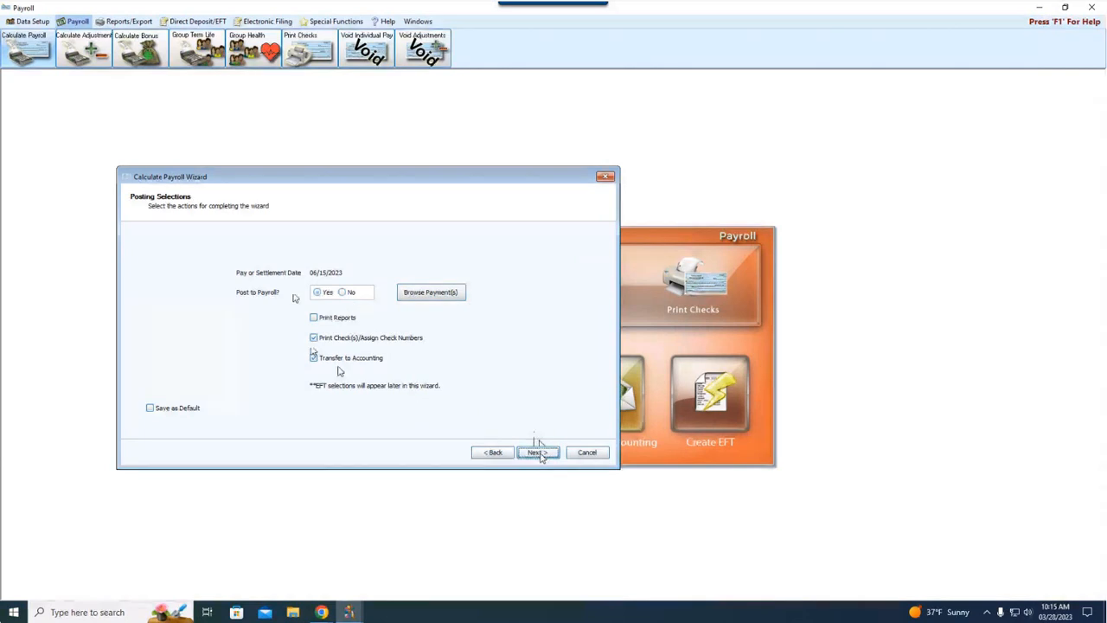
click(539, 454)
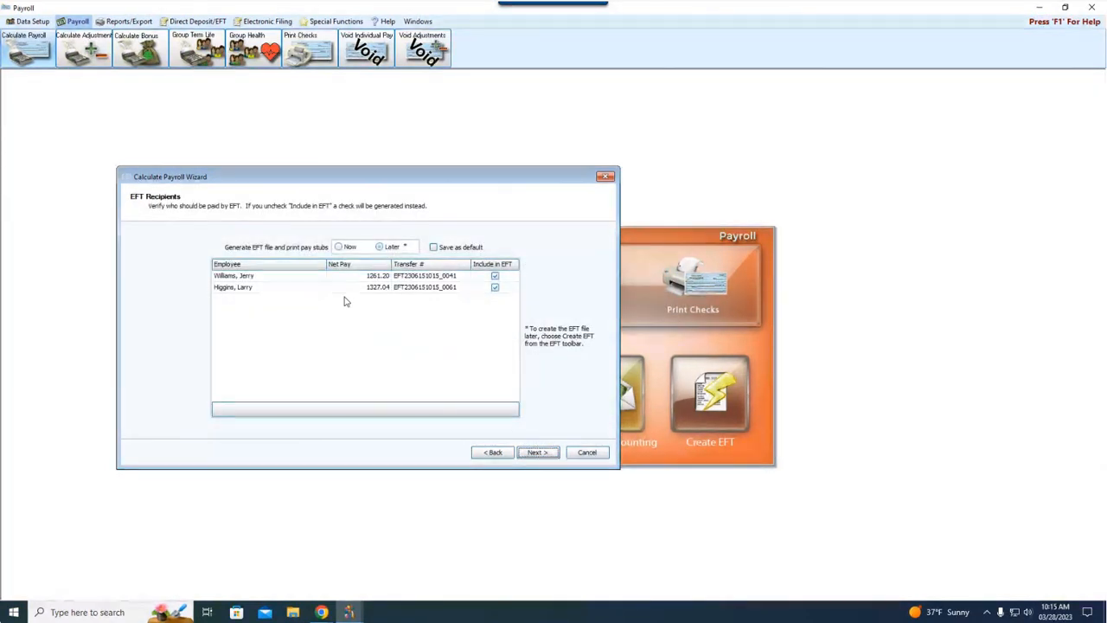
click(493, 452)
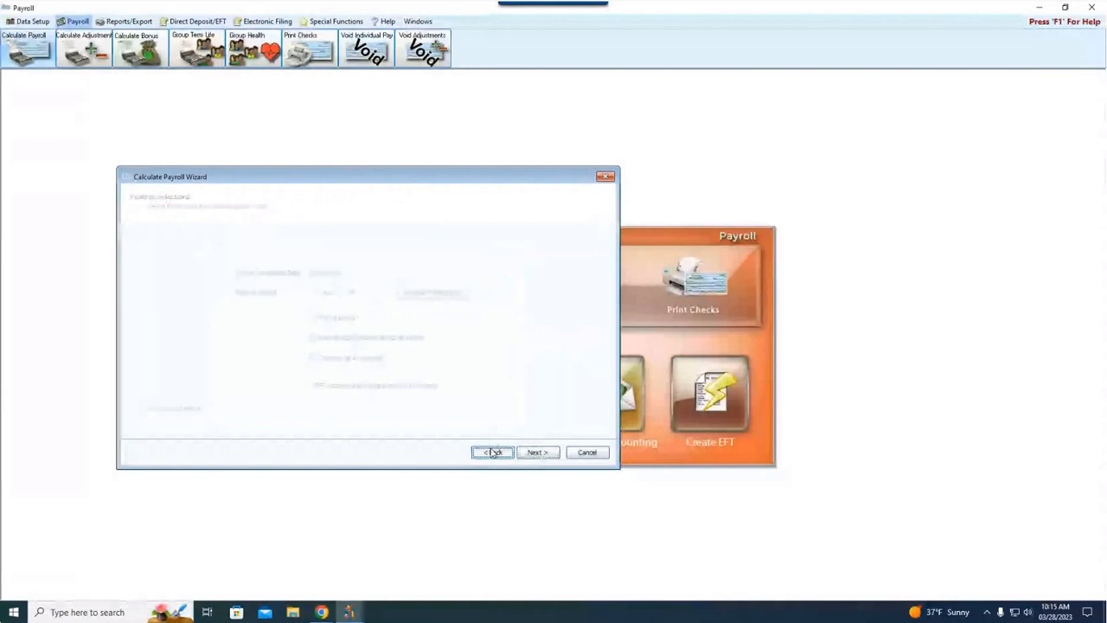
Step: Browse the calculated payments for all payees, reviewing pay and tax deductions, and return to the posting selections
click(431, 292)
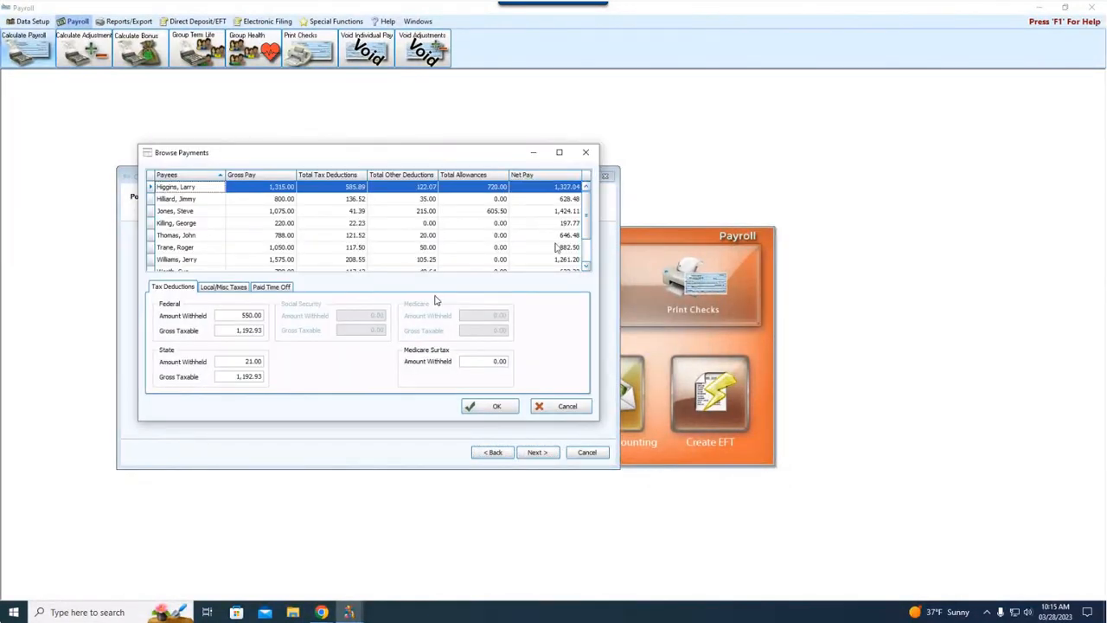
scroll(586, 227, down, 1)
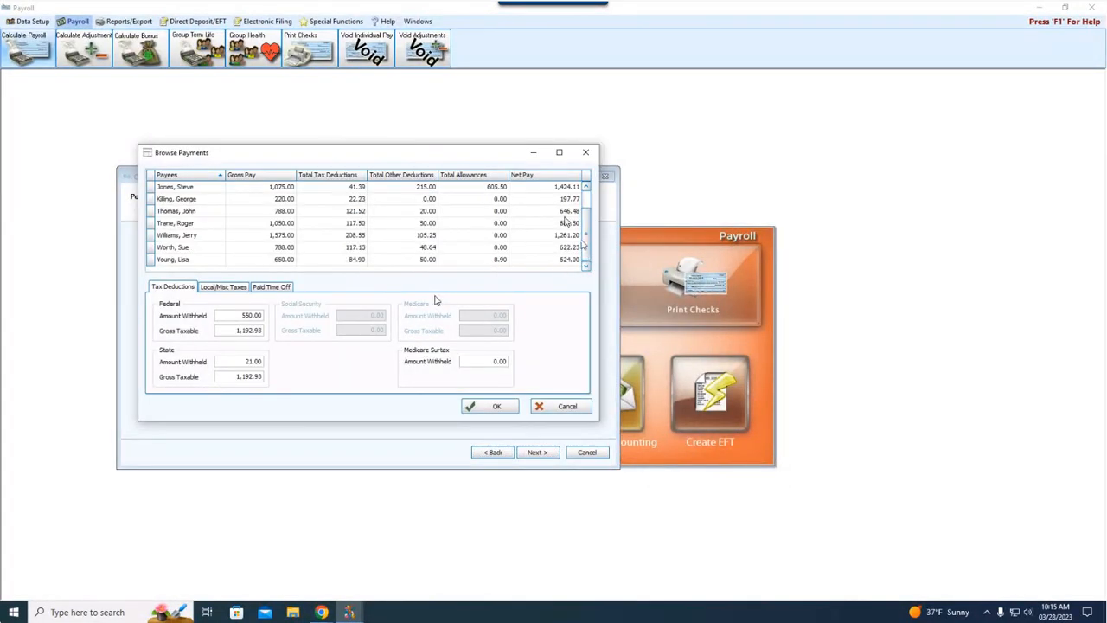
scroll(564, 222, up, 1)
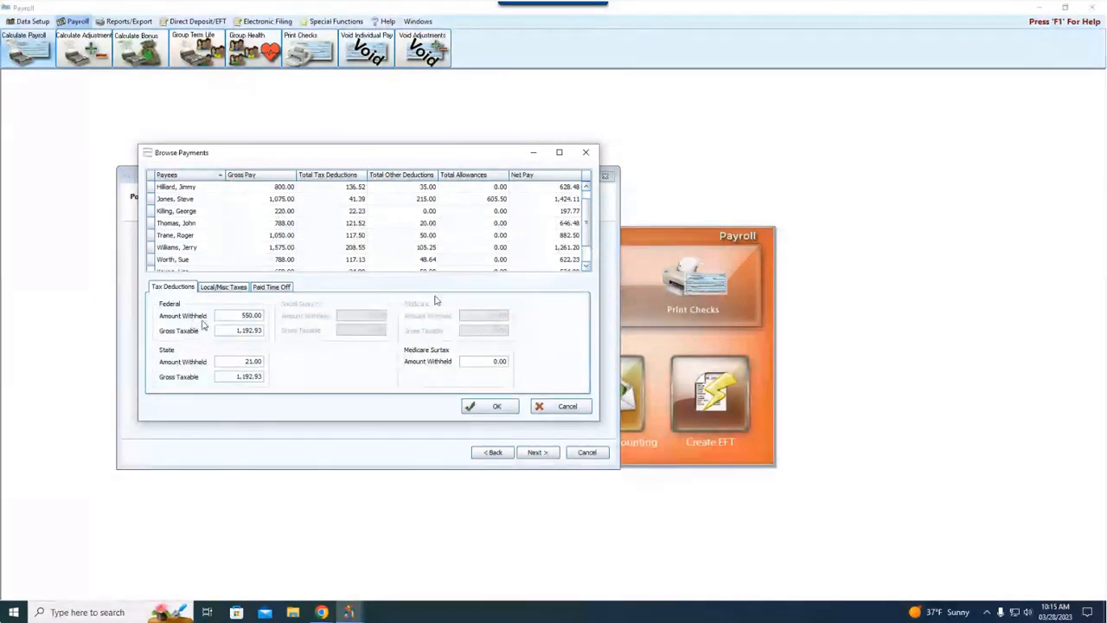
scroll(222, 242, up, 1)
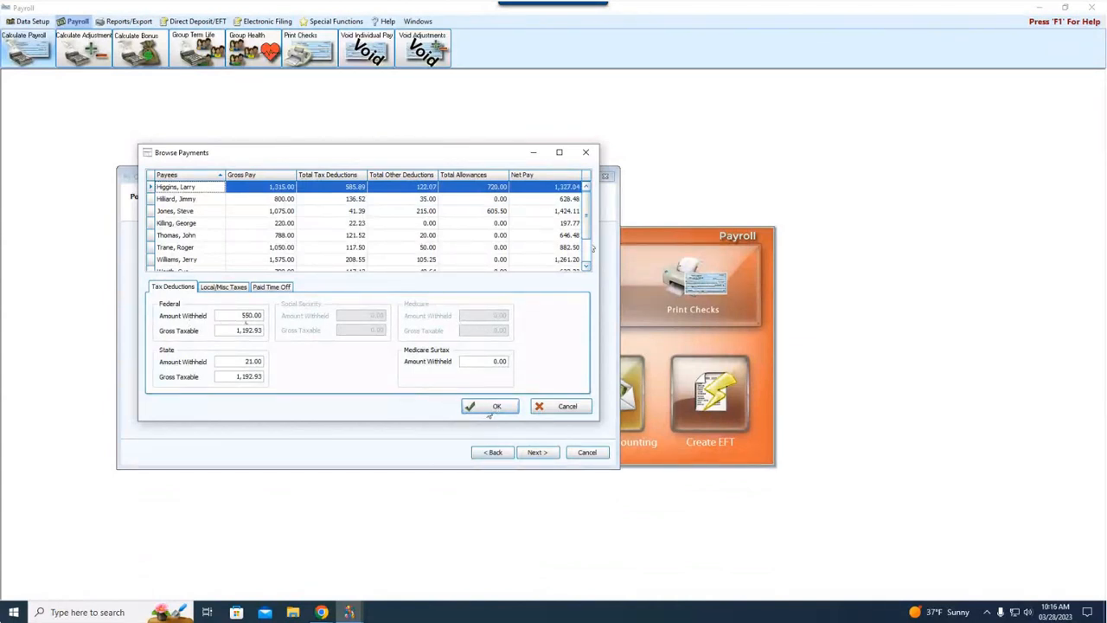
click(489, 412)
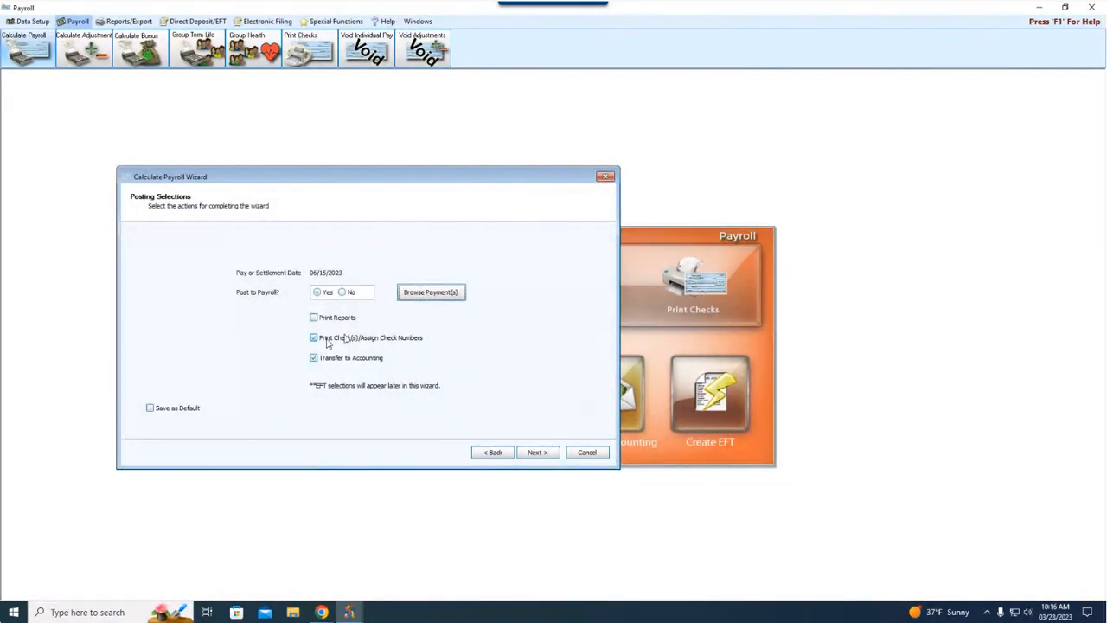
Step: Continue to the EFT recipients, choose to generate the EFT file and print pay stubs now, and proceed to the EFT file page
click(538, 452)
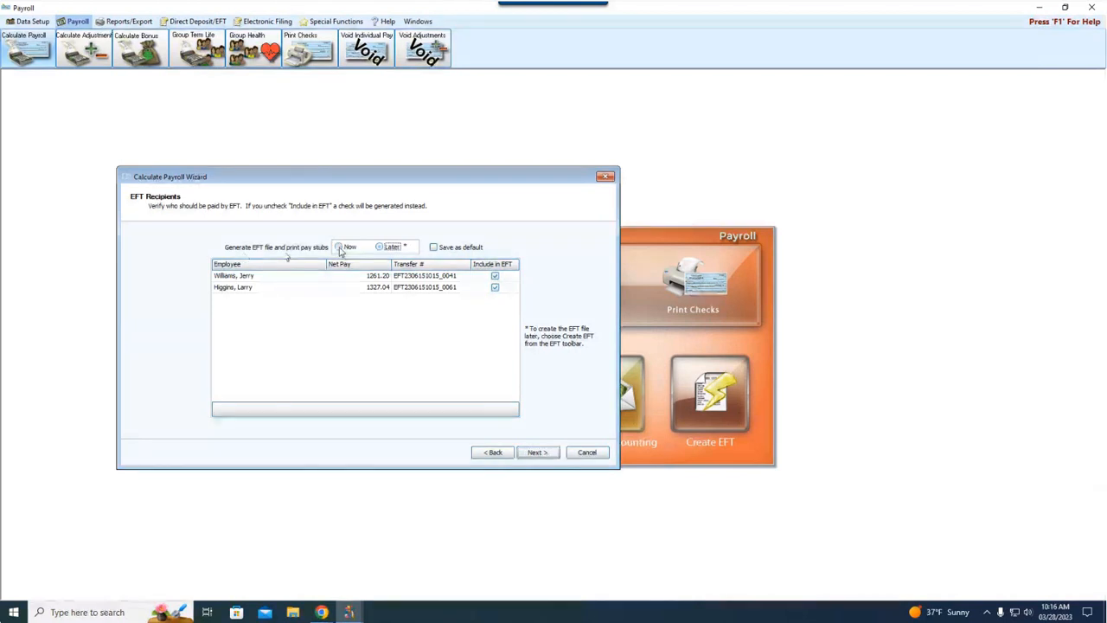
click(341, 250)
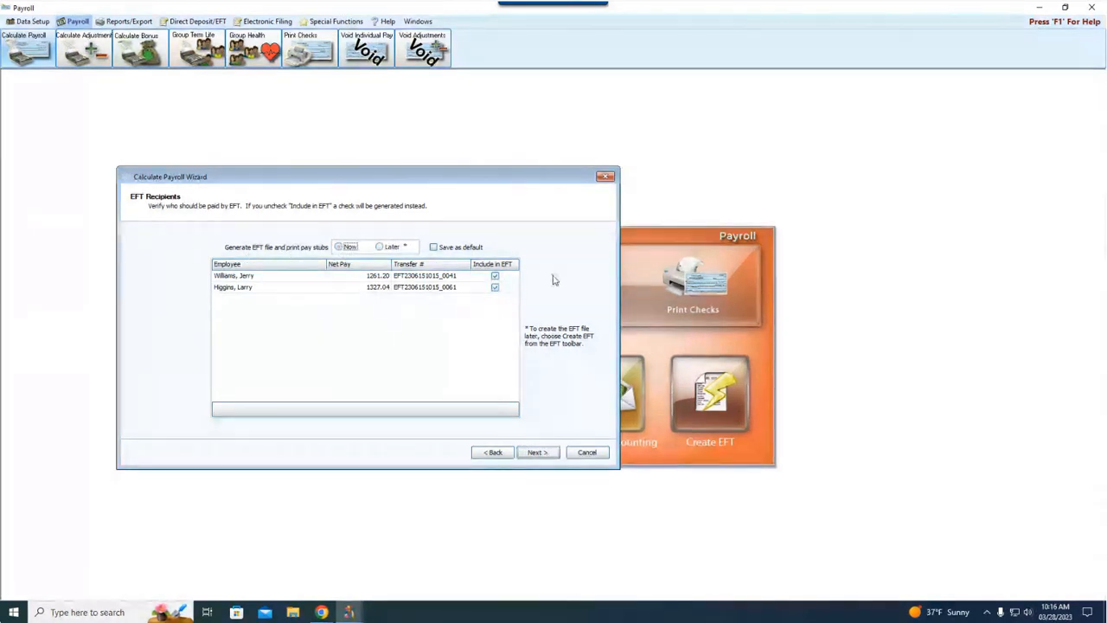
click(537, 452)
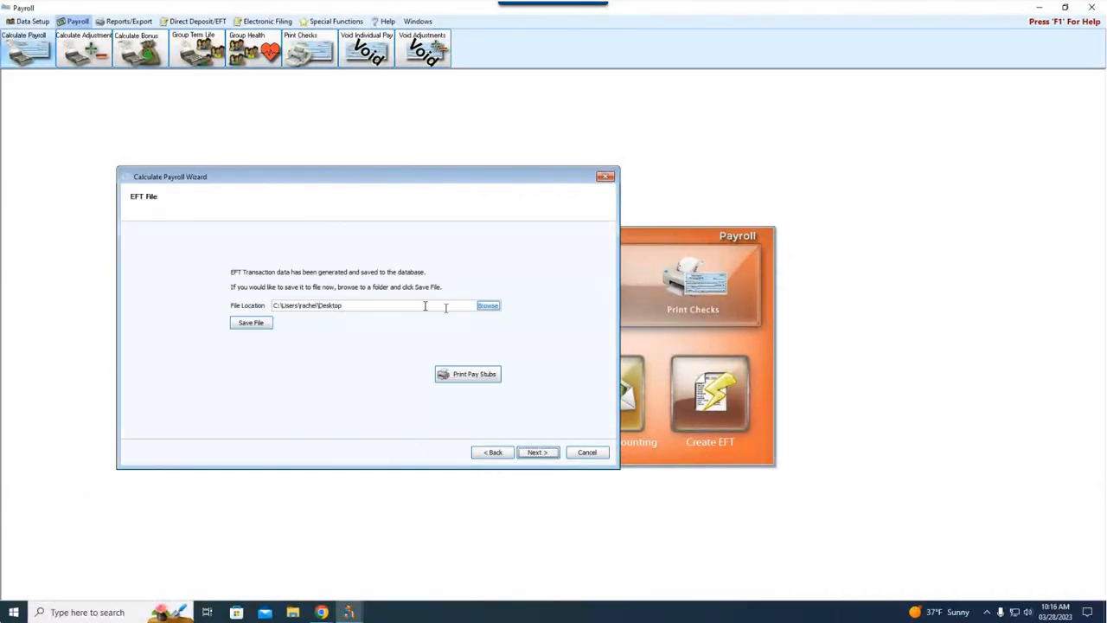
Step: Choose the Desktop folder as the EFT file location, save the file there, and acknowledge the save
click(488, 306)
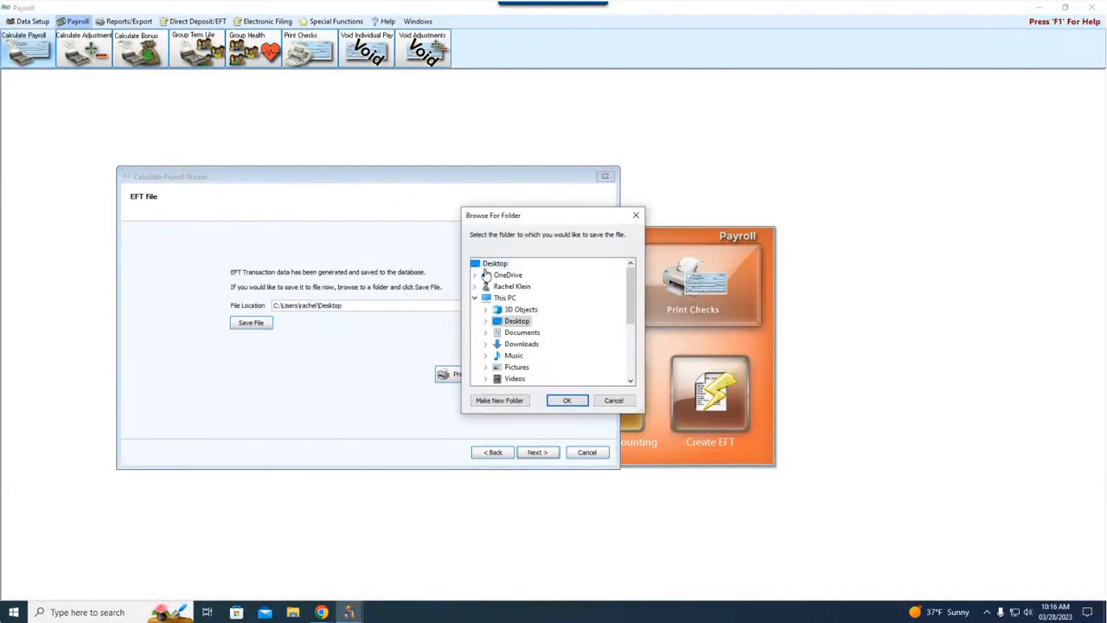
click(553, 399)
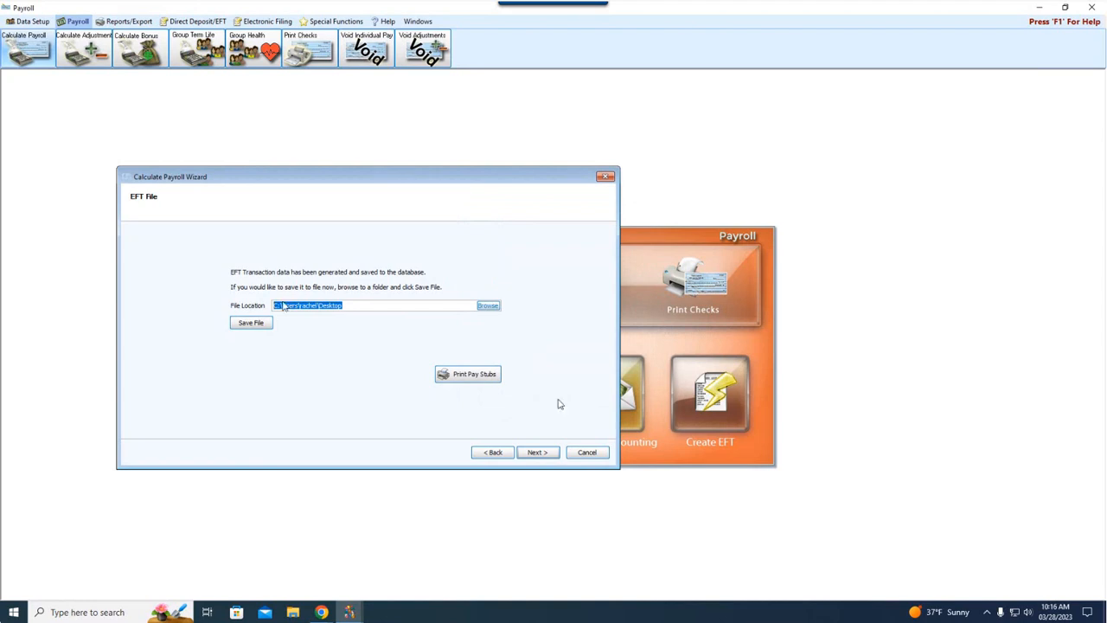
click(251, 323)
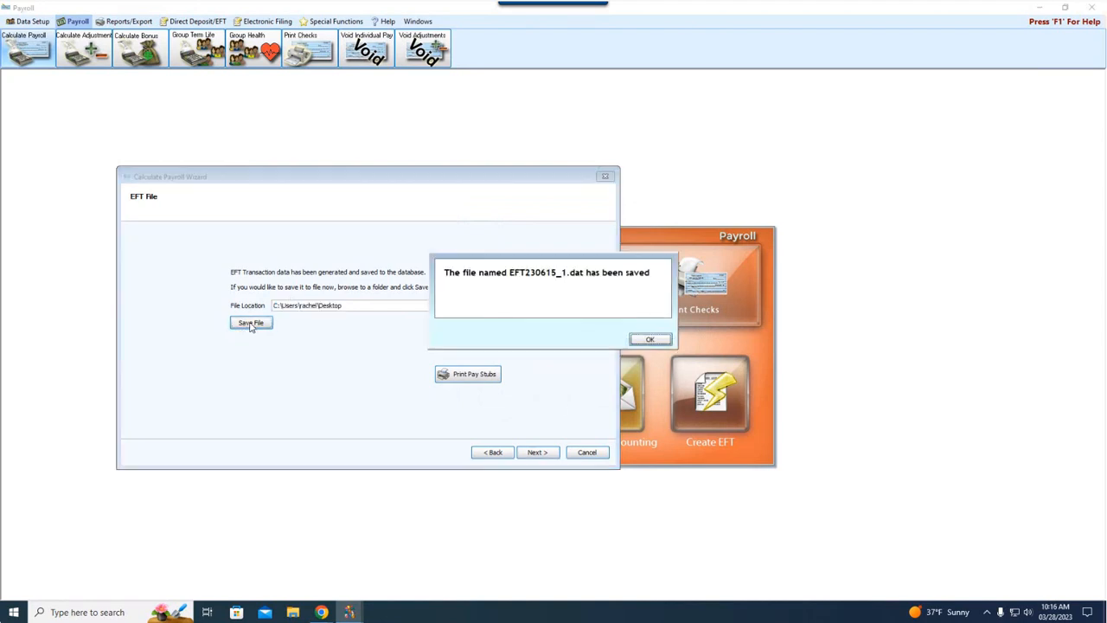
click(649, 338)
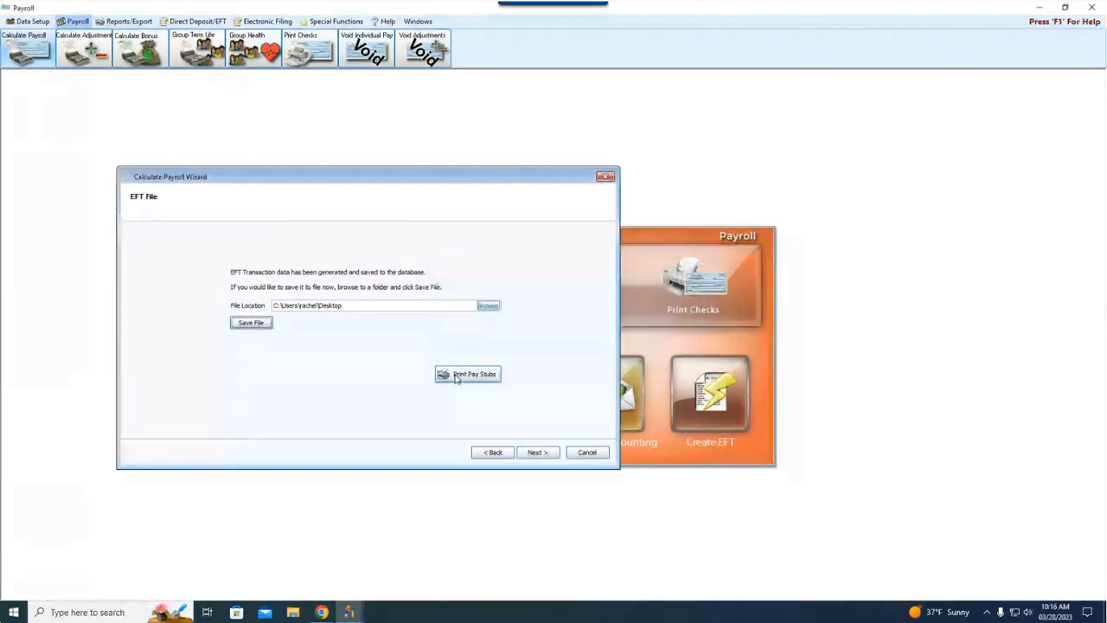
Step: Preview the EFT pay stubs for the 06/15/2023 payroll check run using the Default Payroll Check layout
click(458, 377)
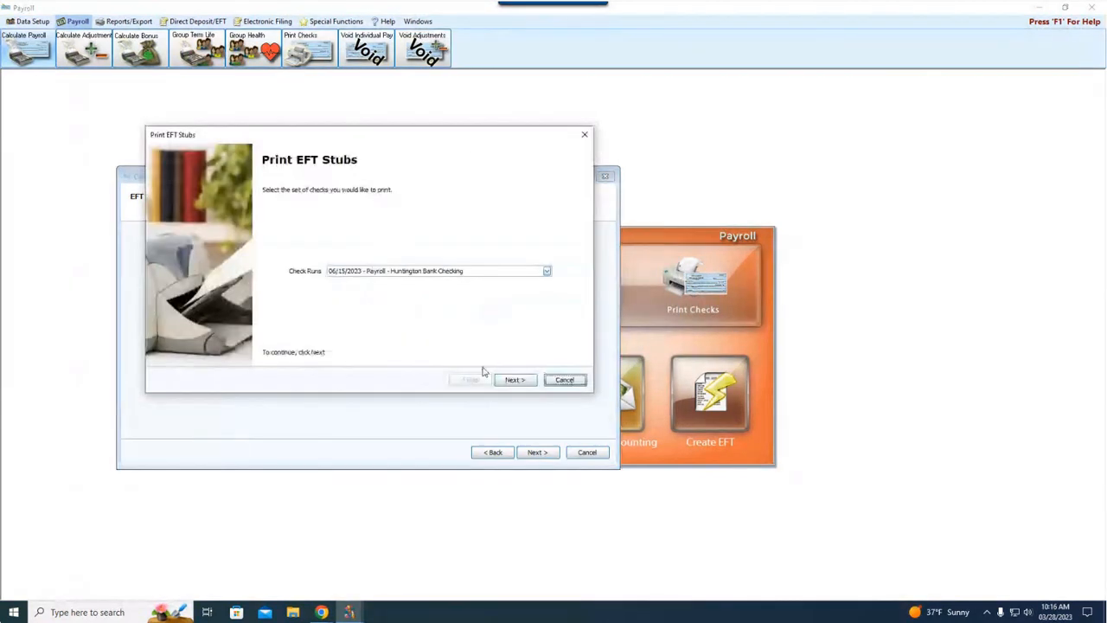
click(516, 380)
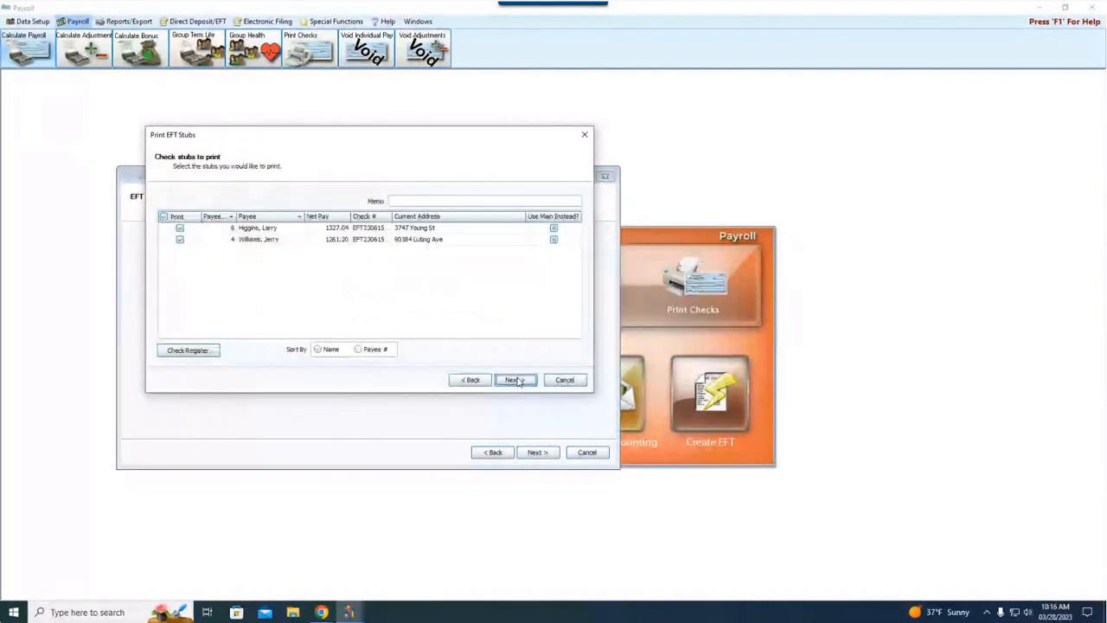
click(515, 381)
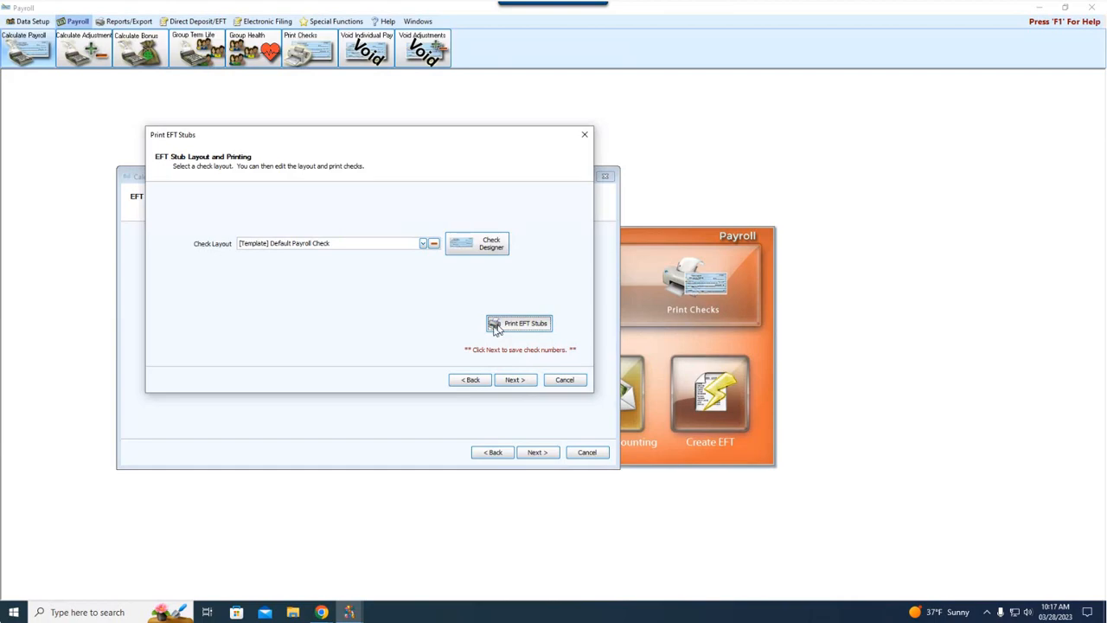
click(519, 323)
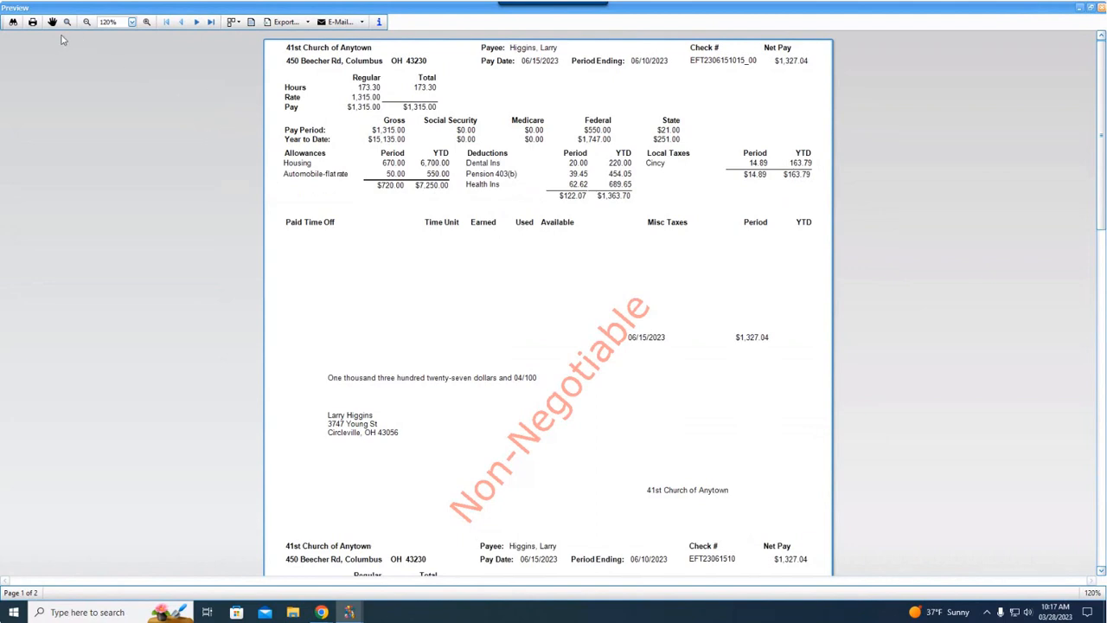
Step: View the stub print options without printing, close the preview, and complete the EFT stub wizard
click(32, 24)
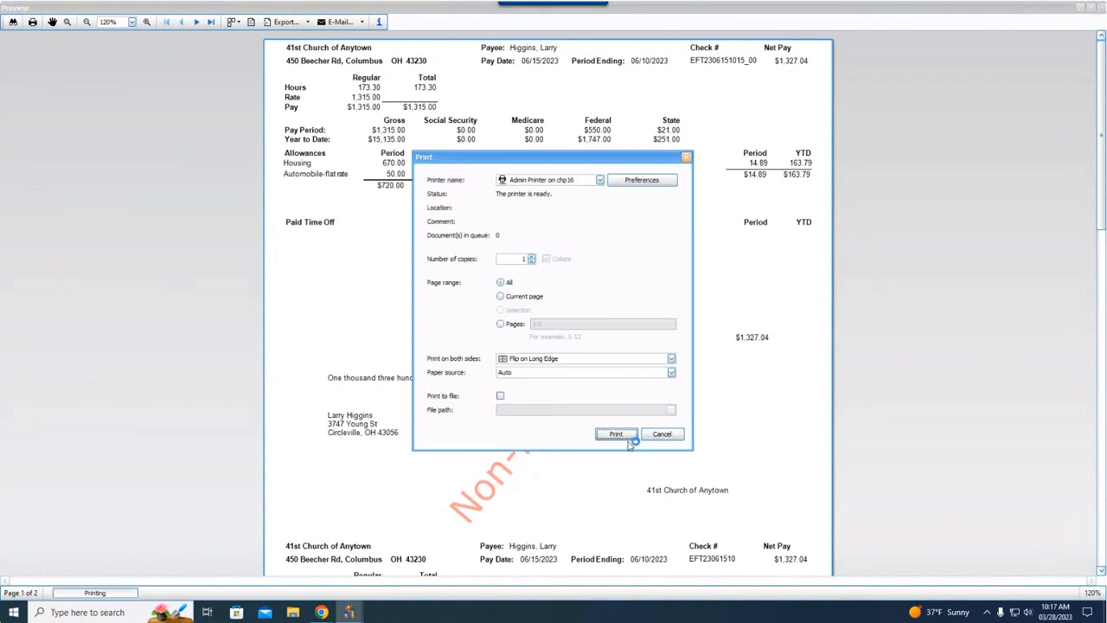
click(662, 434)
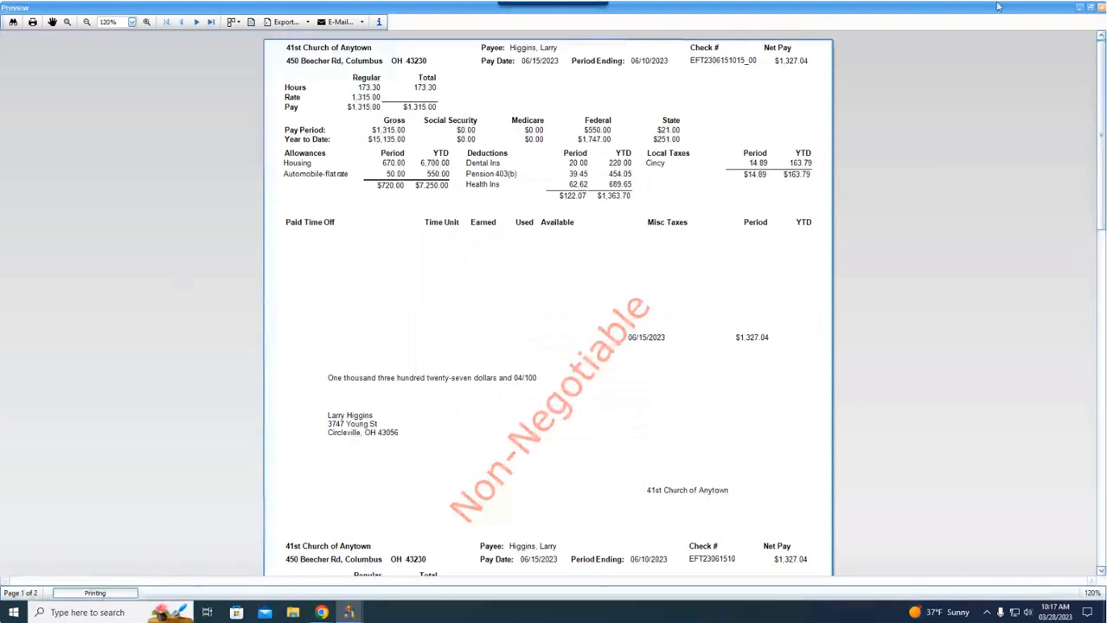
click(1100, 8)
click(516, 380)
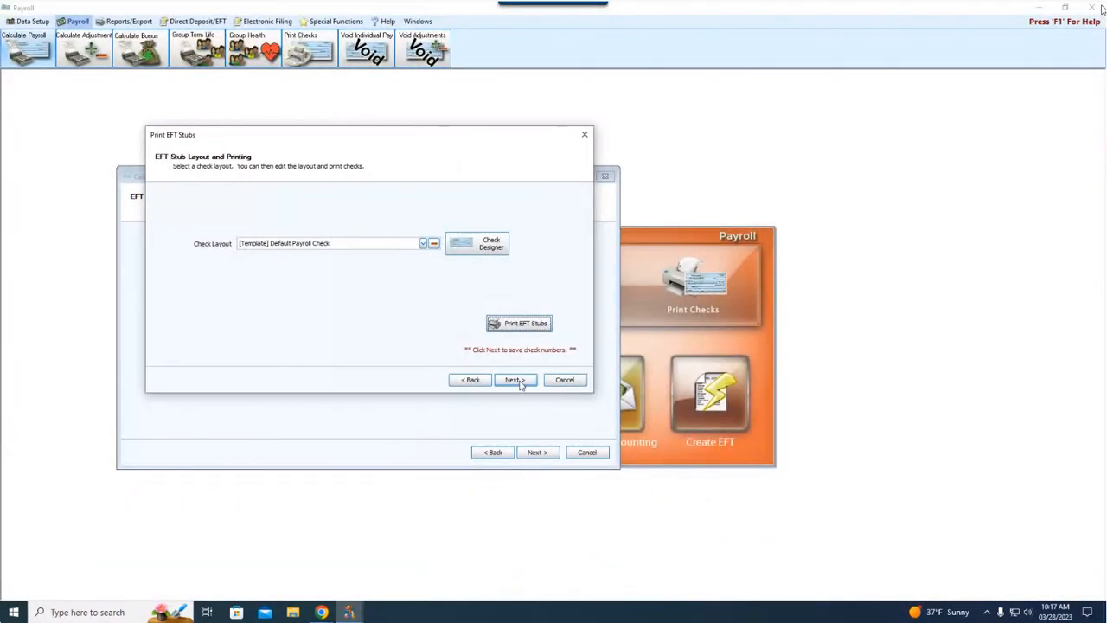
click(515, 380)
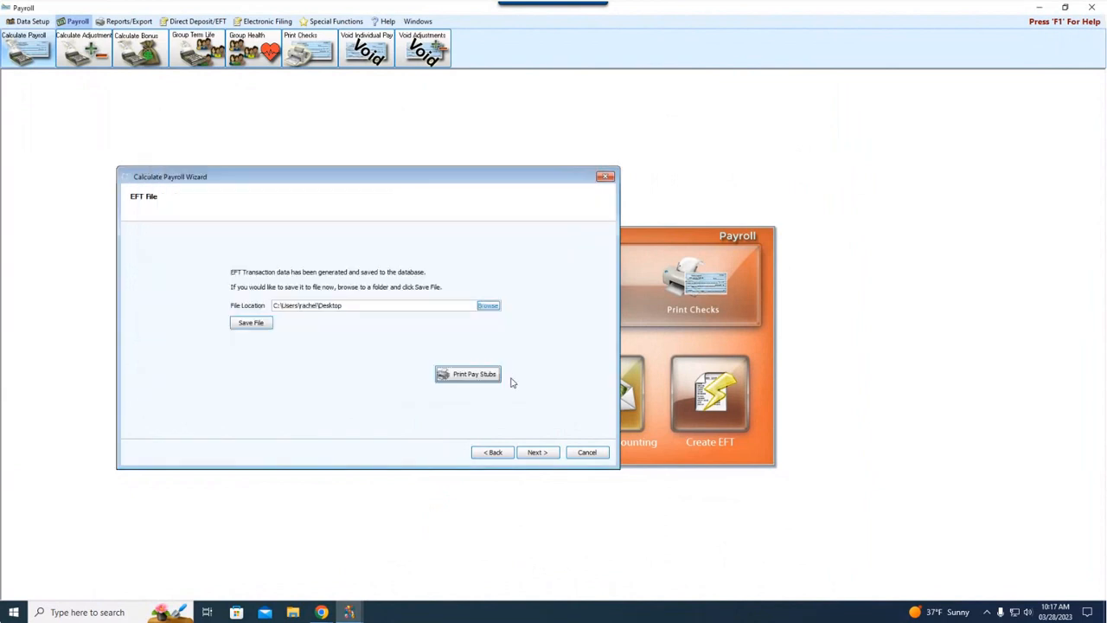
Step: Continue to check printing for the 06/15/2023 payroll run and assign check numbers starting at 7814
click(543, 452)
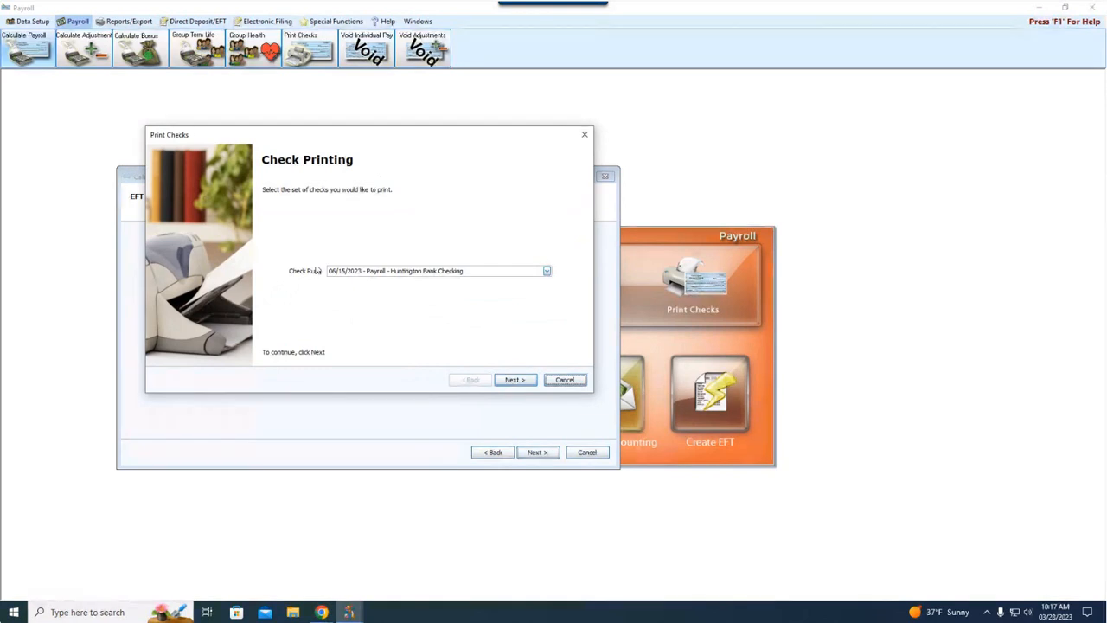
click(515, 380)
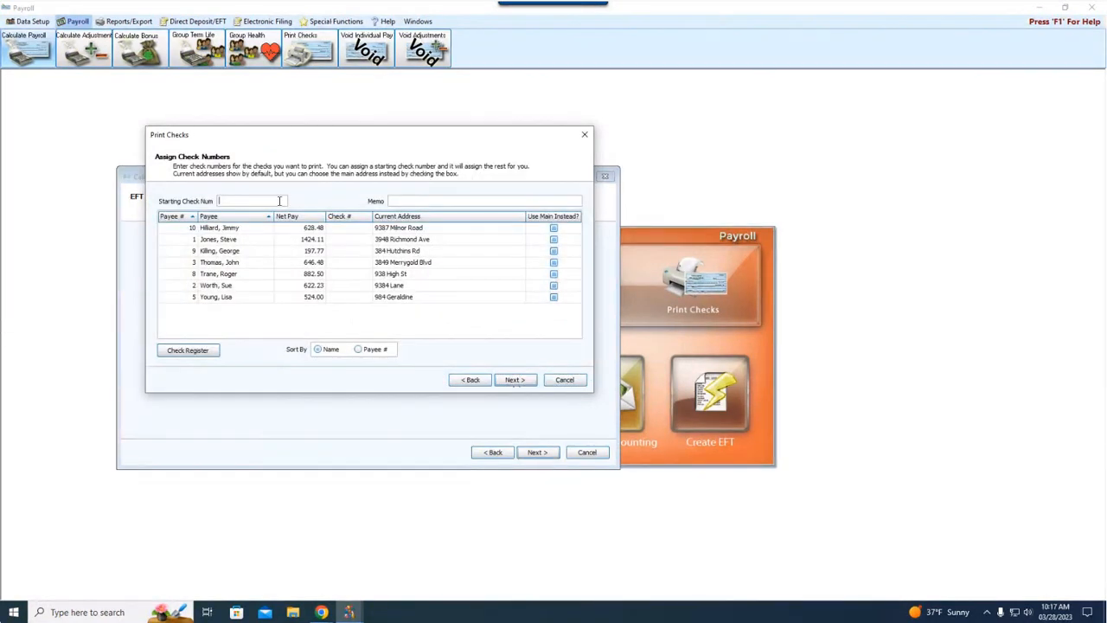
click(279, 201)
text(7814)
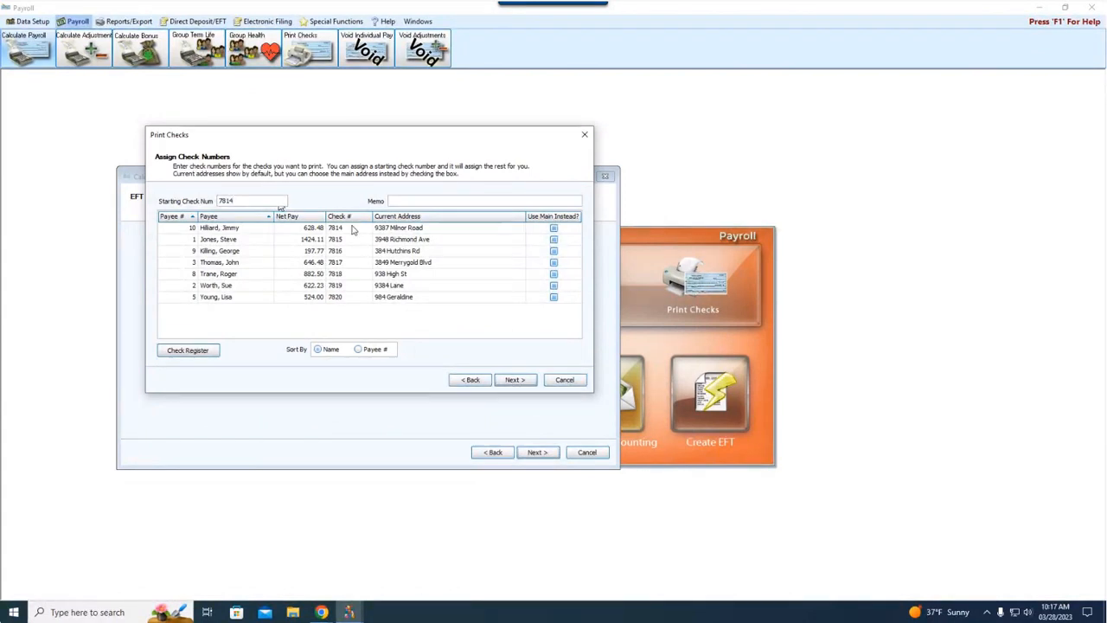
click(514, 380)
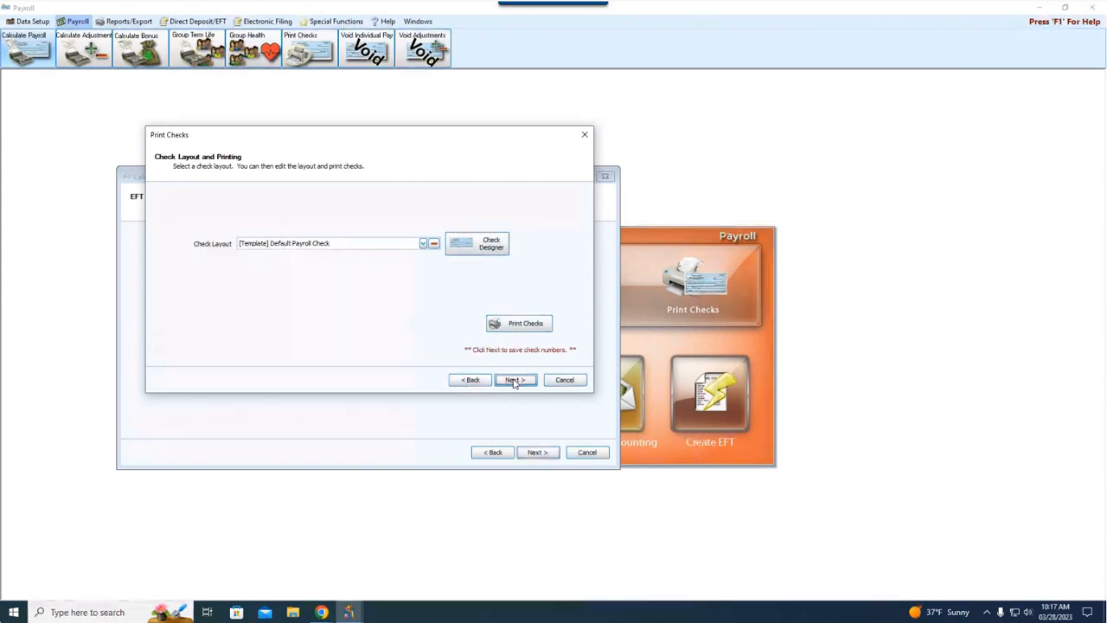
Step: Preview the payroll checks, view the print options without printing, and close the preview
click(511, 325)
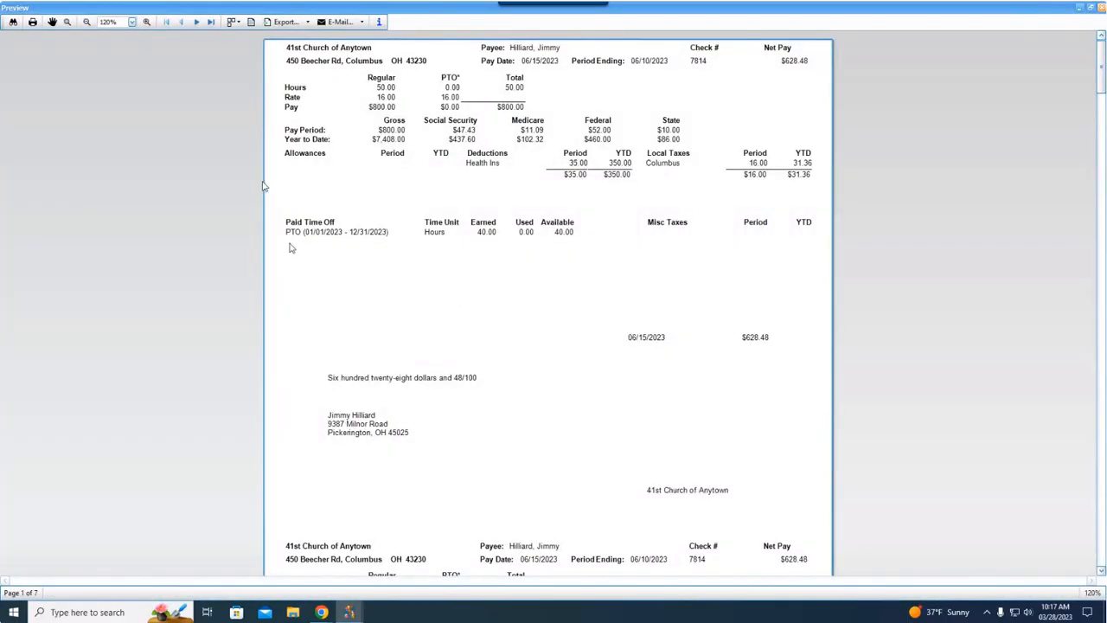
click(32, 23)
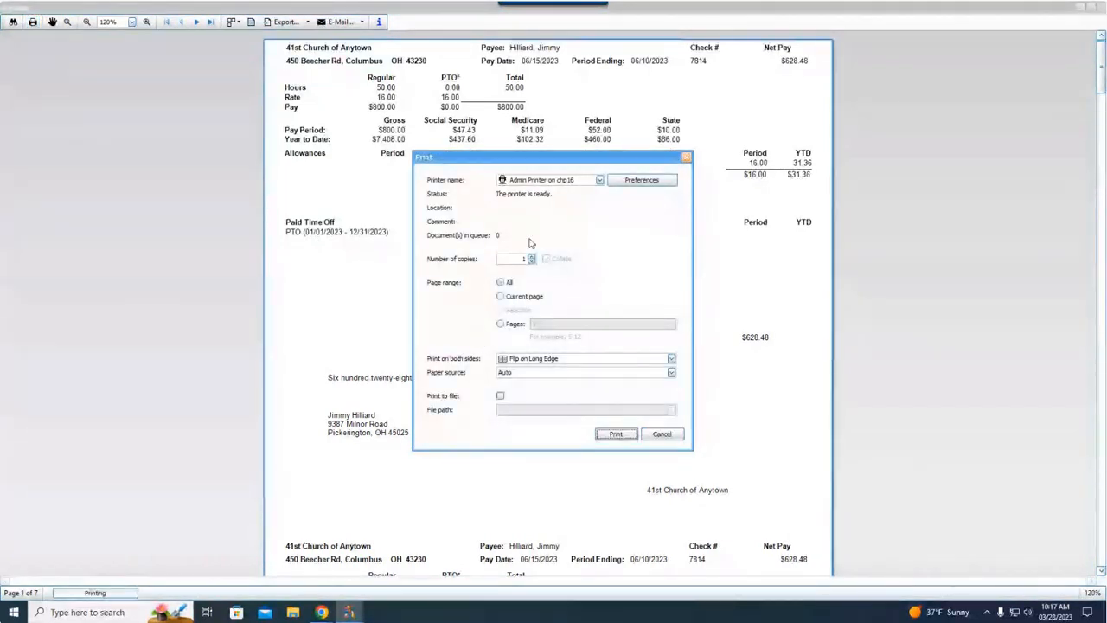
click(660, 434)
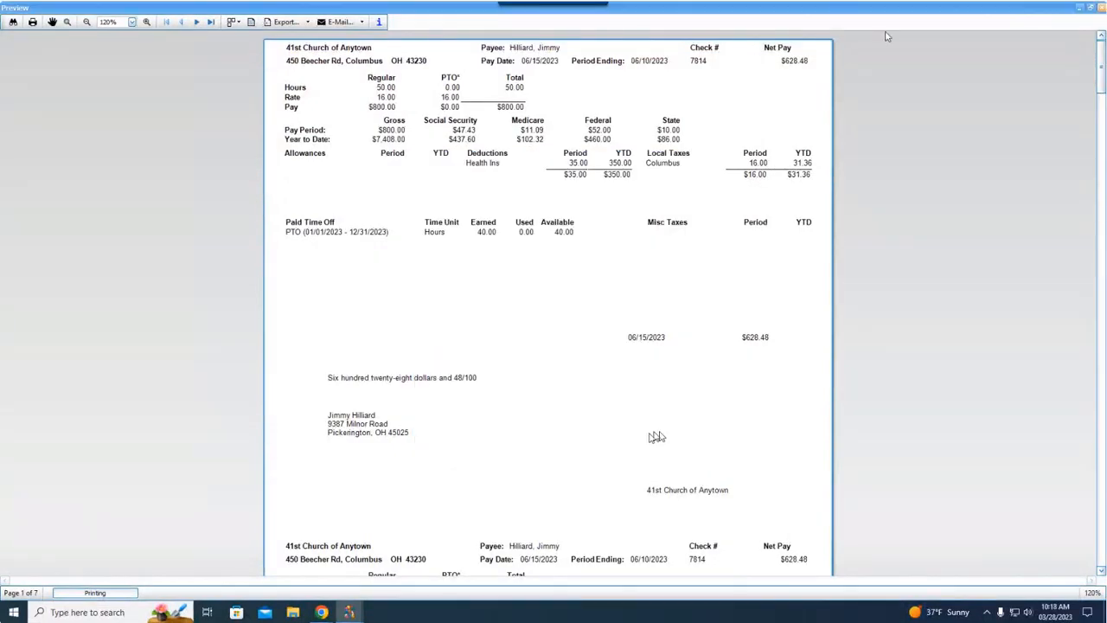
click(1101, 7)
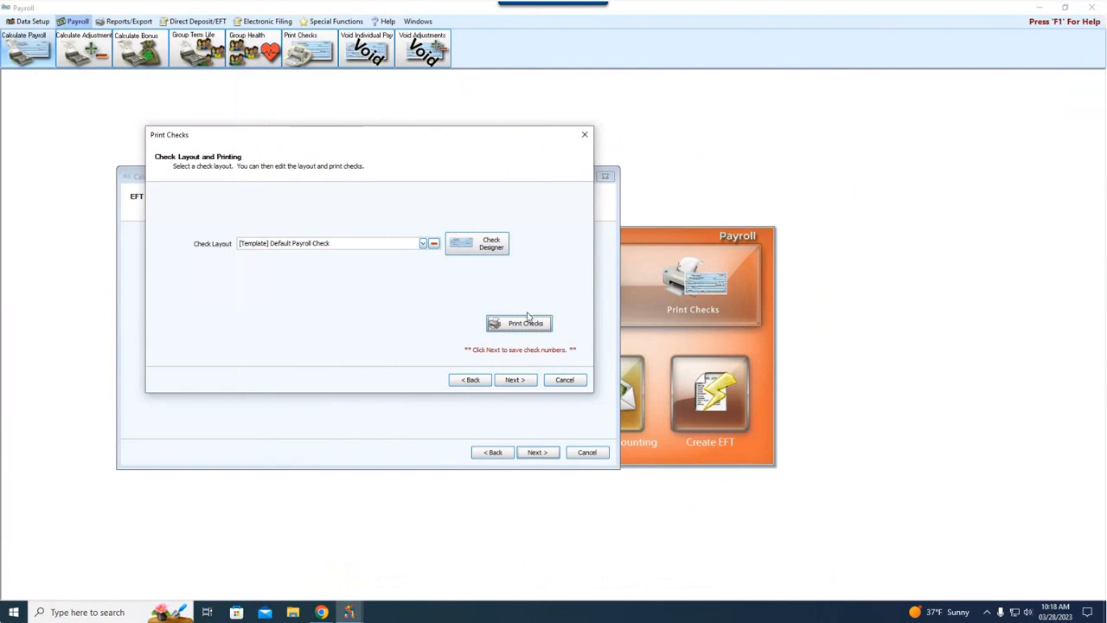
Step: Keep all checks marked as printed to save their numbers, and continue to the accounting transfer
click(515, 380)
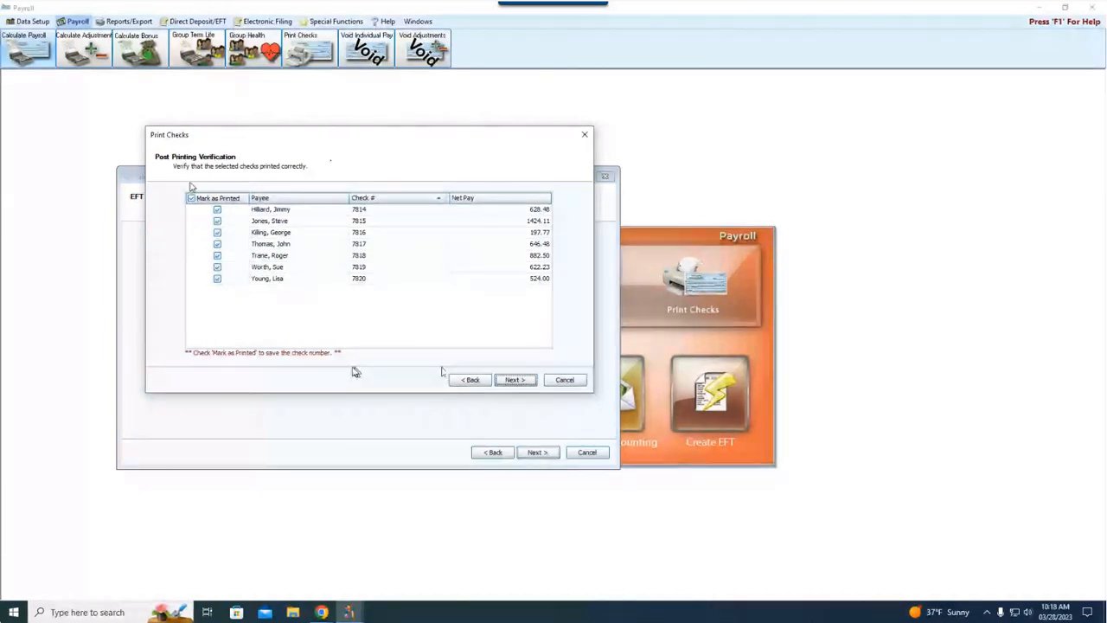
click(518, 380)
click(515, 382)
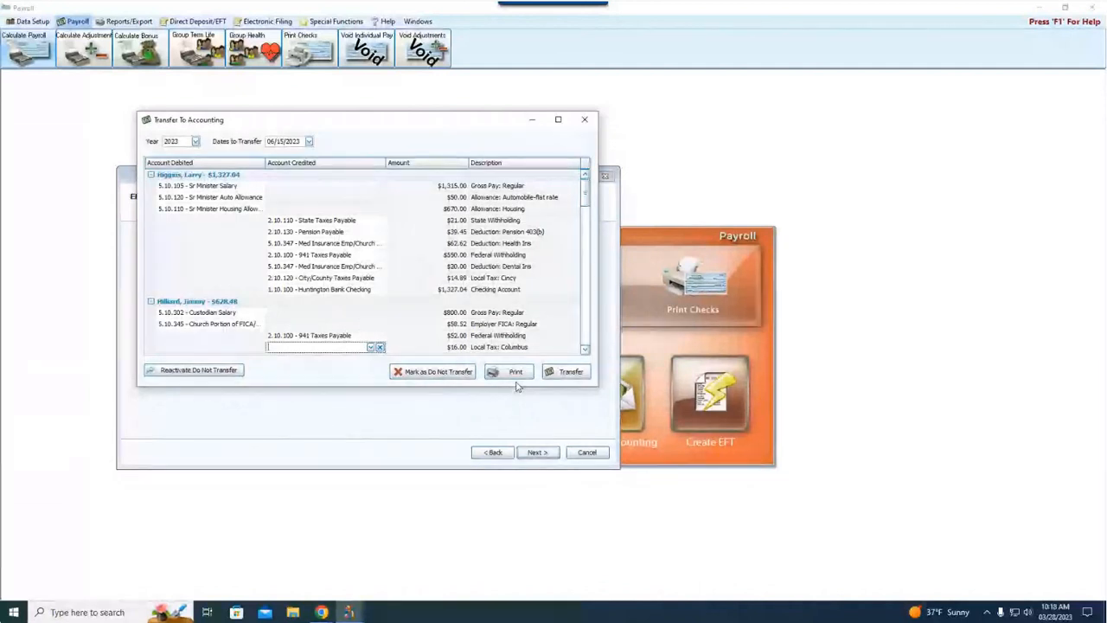
Step: Assign 2.10.120 - City/County Taxes Payable as the account credited for the second employee's Columbus local tax
text(c)
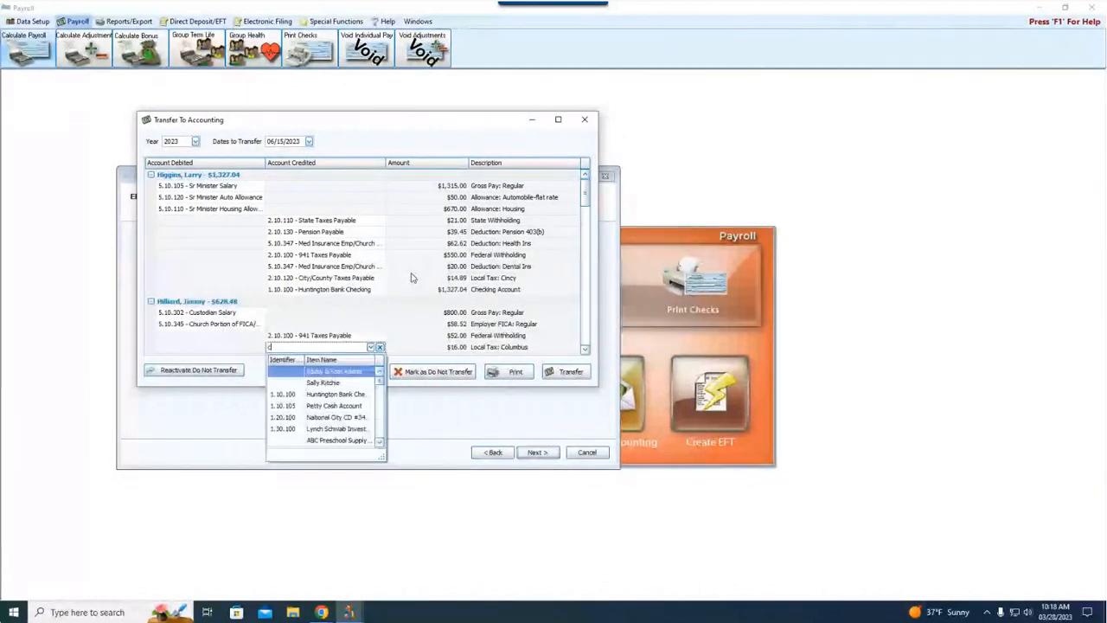
text(ity)
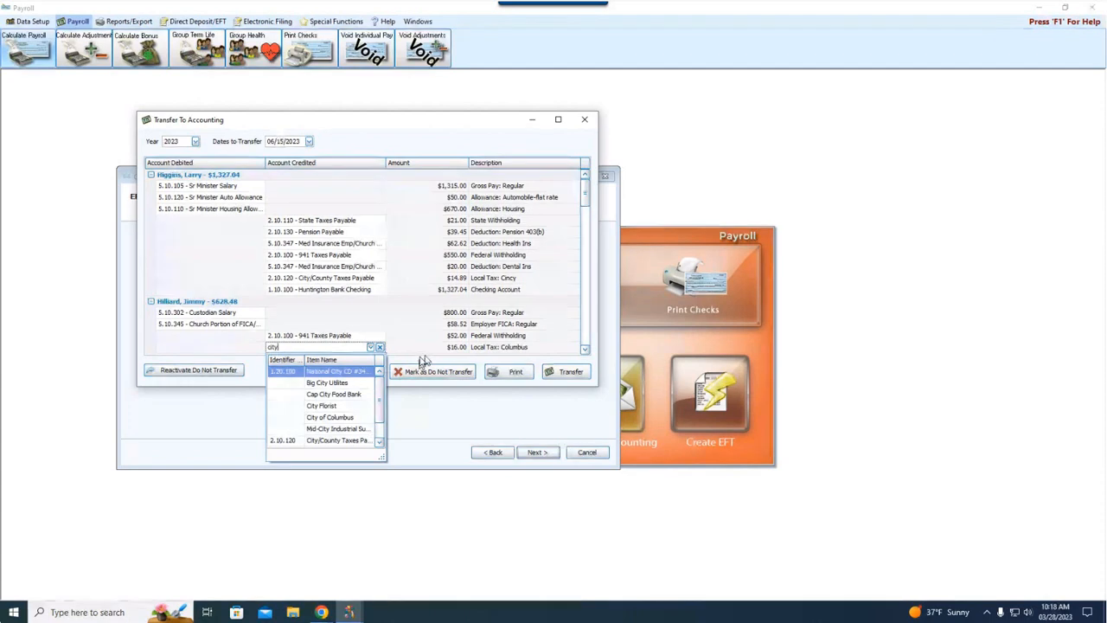
click(316, 442)
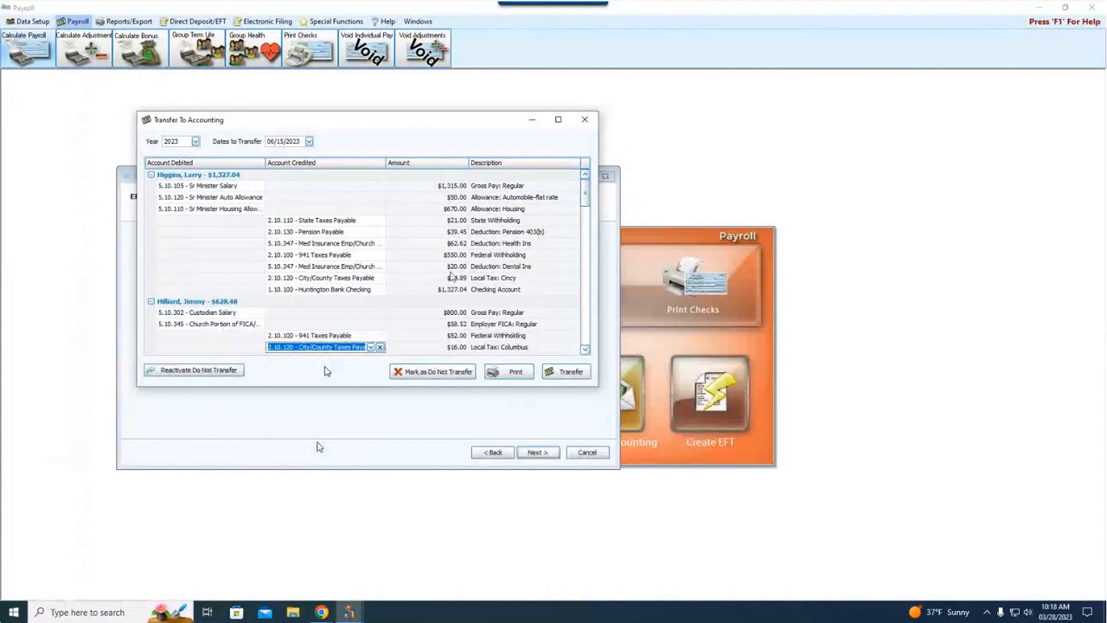
Step: Transfer the 06/15/2023 payroll to Accounting, decline printing the transfer, and finish the Calculate Payroll wizard
click(565, 370)
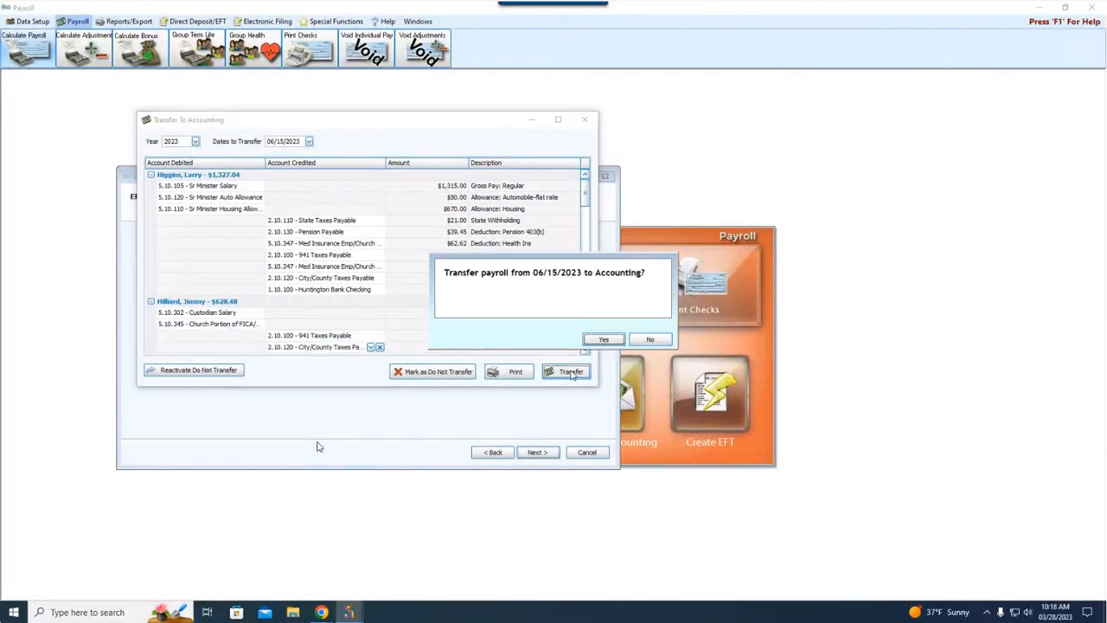
click(606, 340)
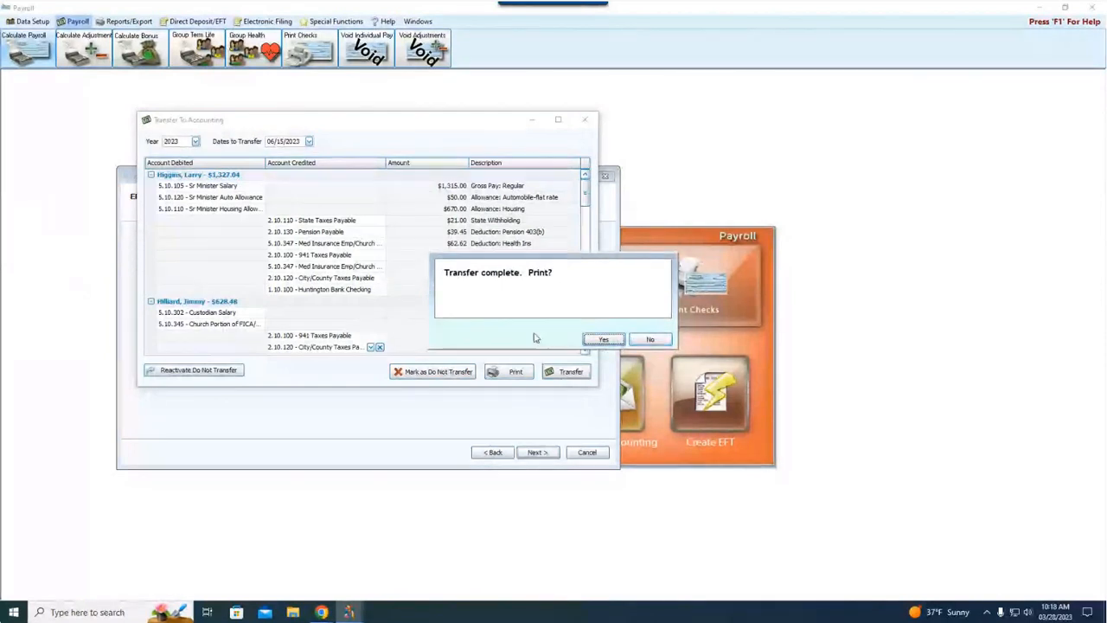
click(650, 339)
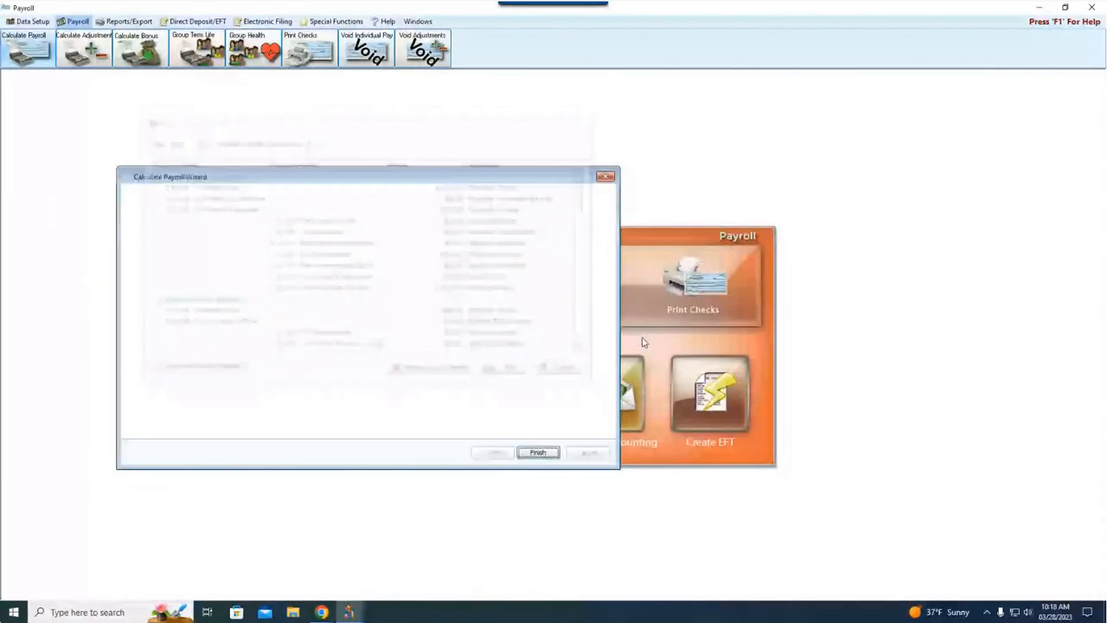
click(538, 452)
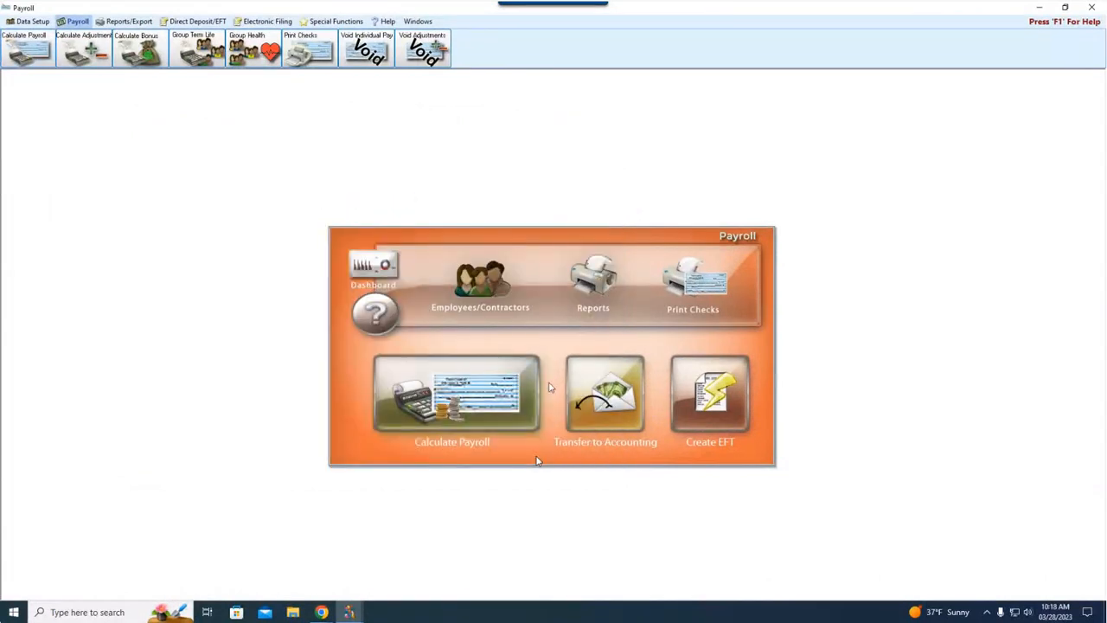